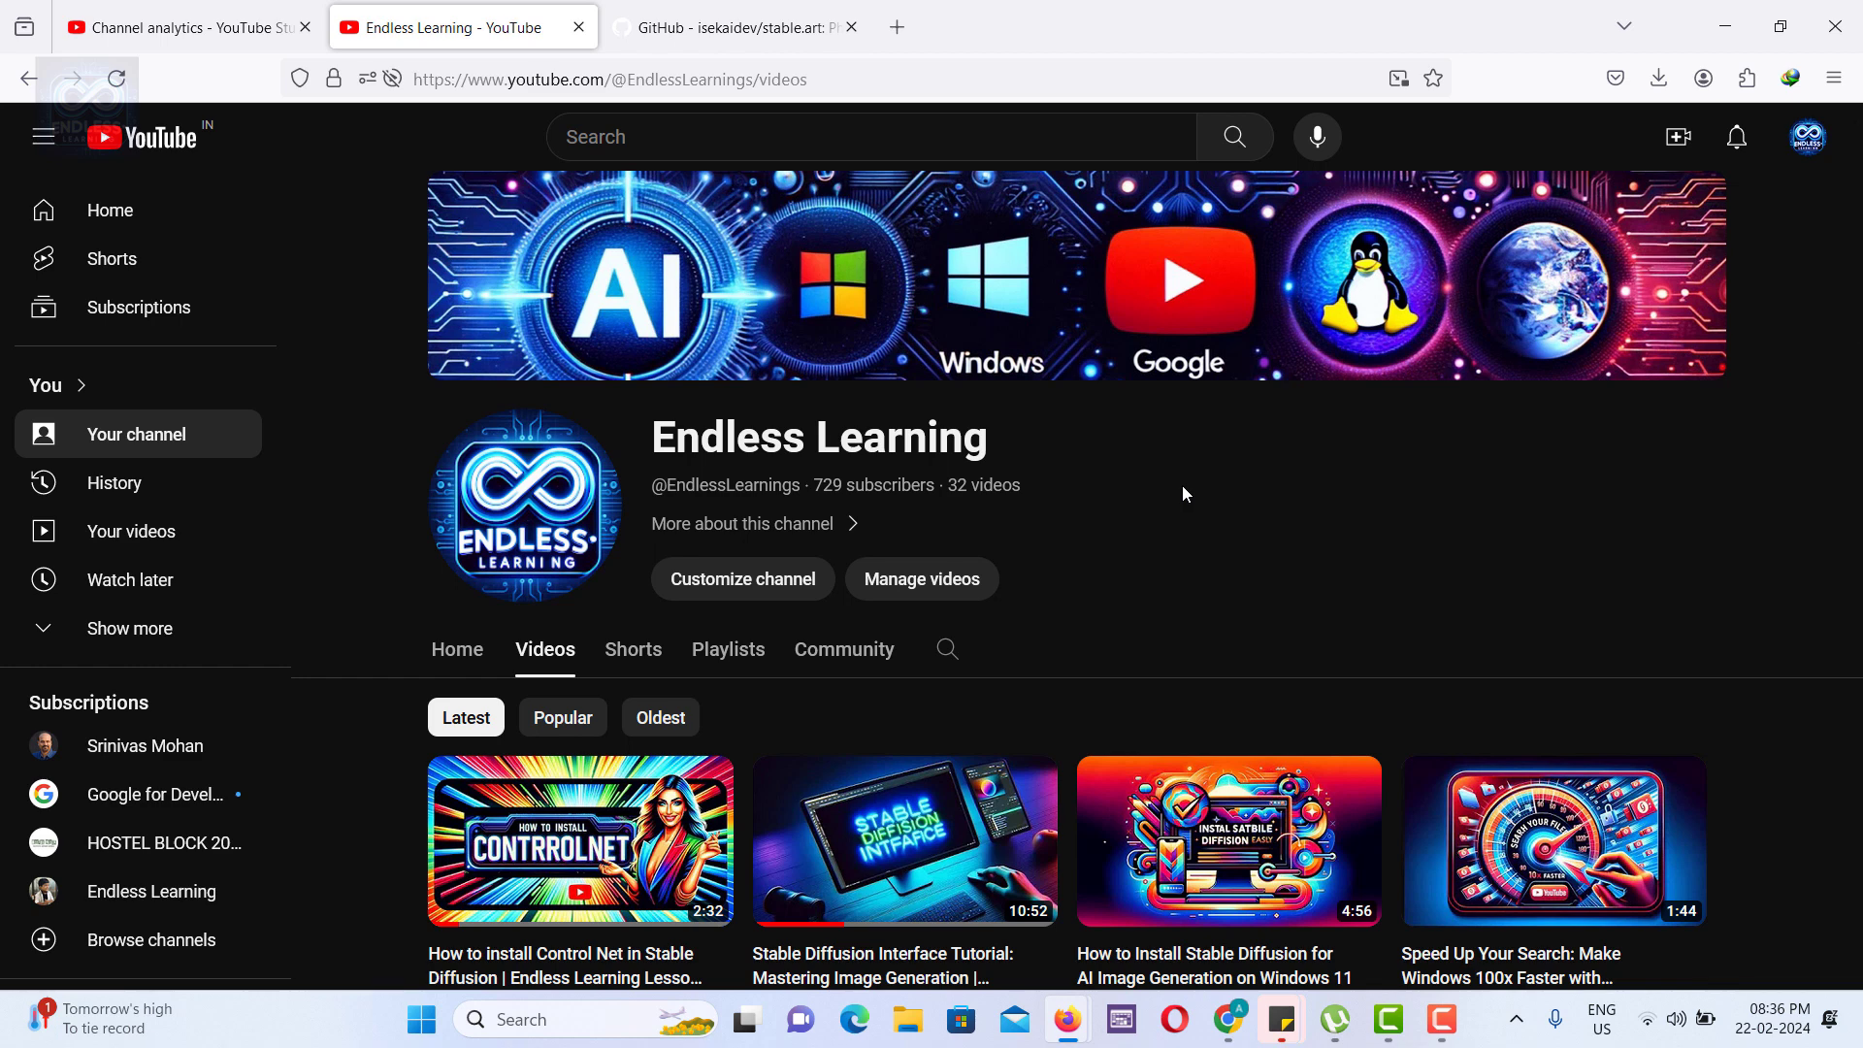
scroll(1182, 496, down, 1)
scroll(1182, 495, down, 2)
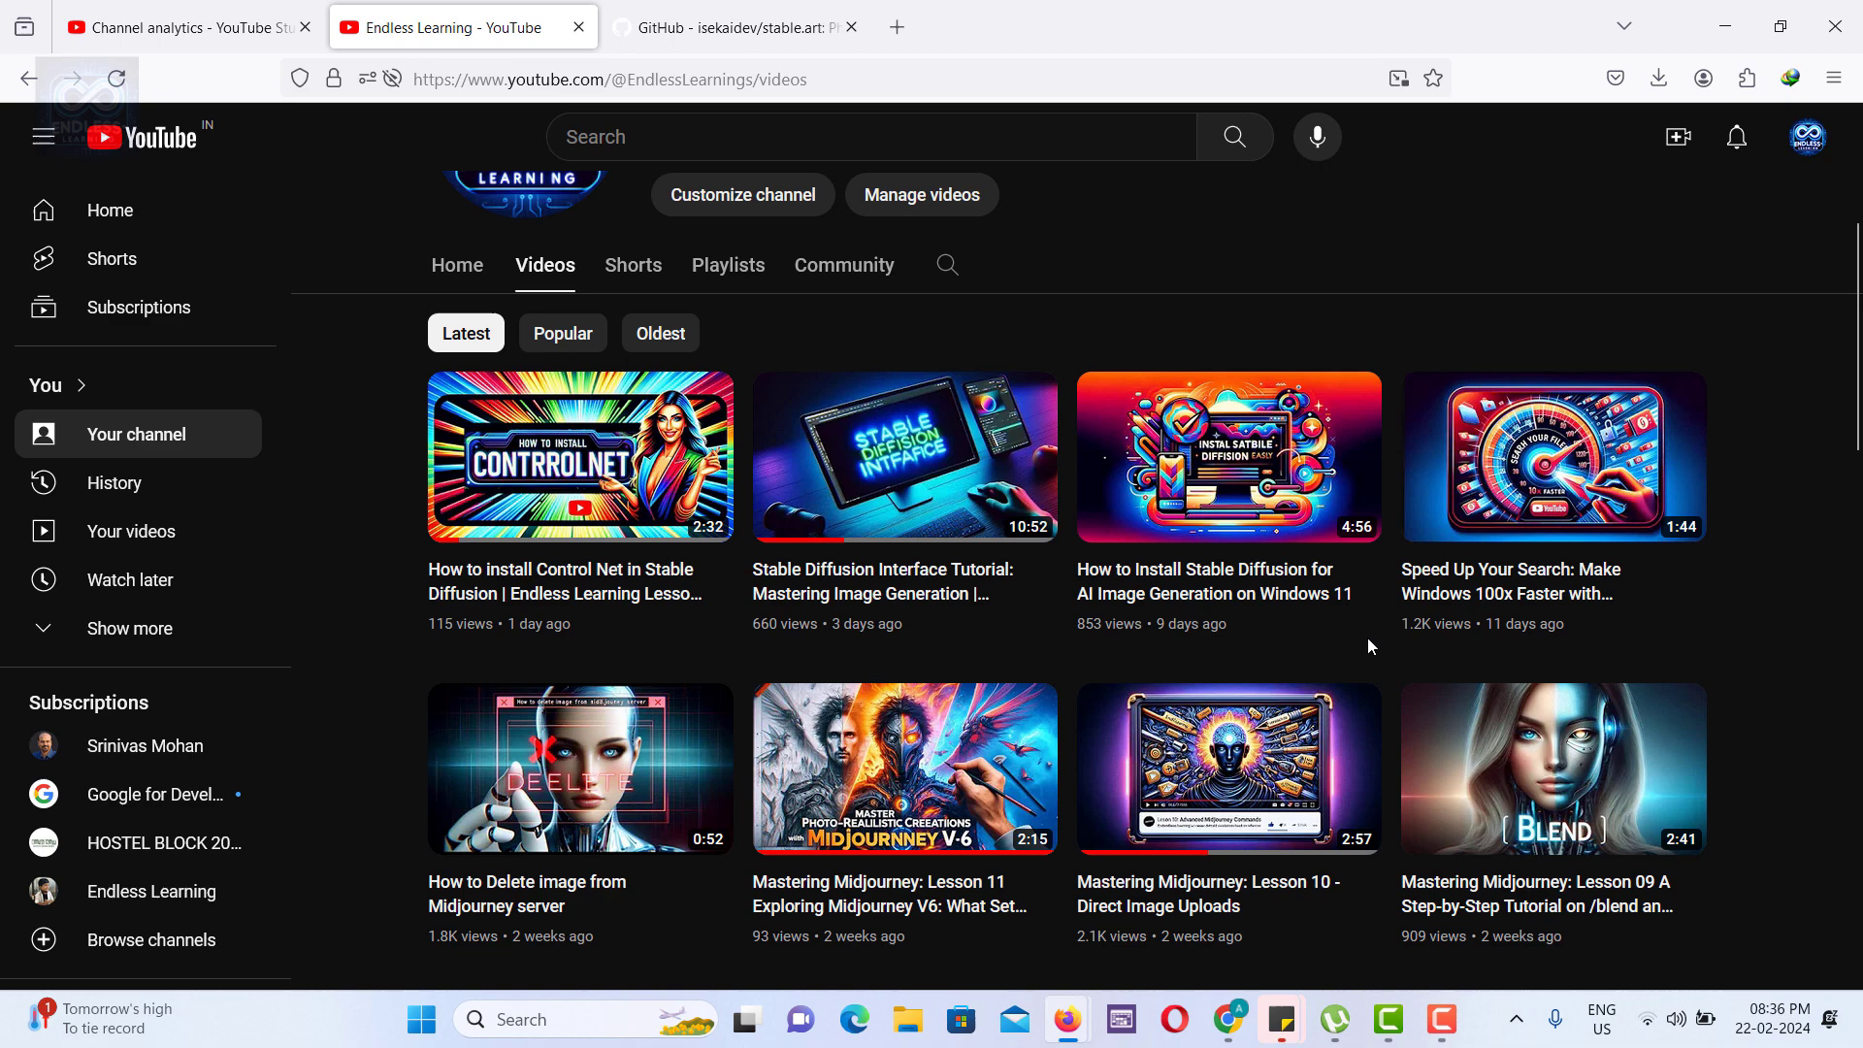
scroll(1367, 645, up, 3)
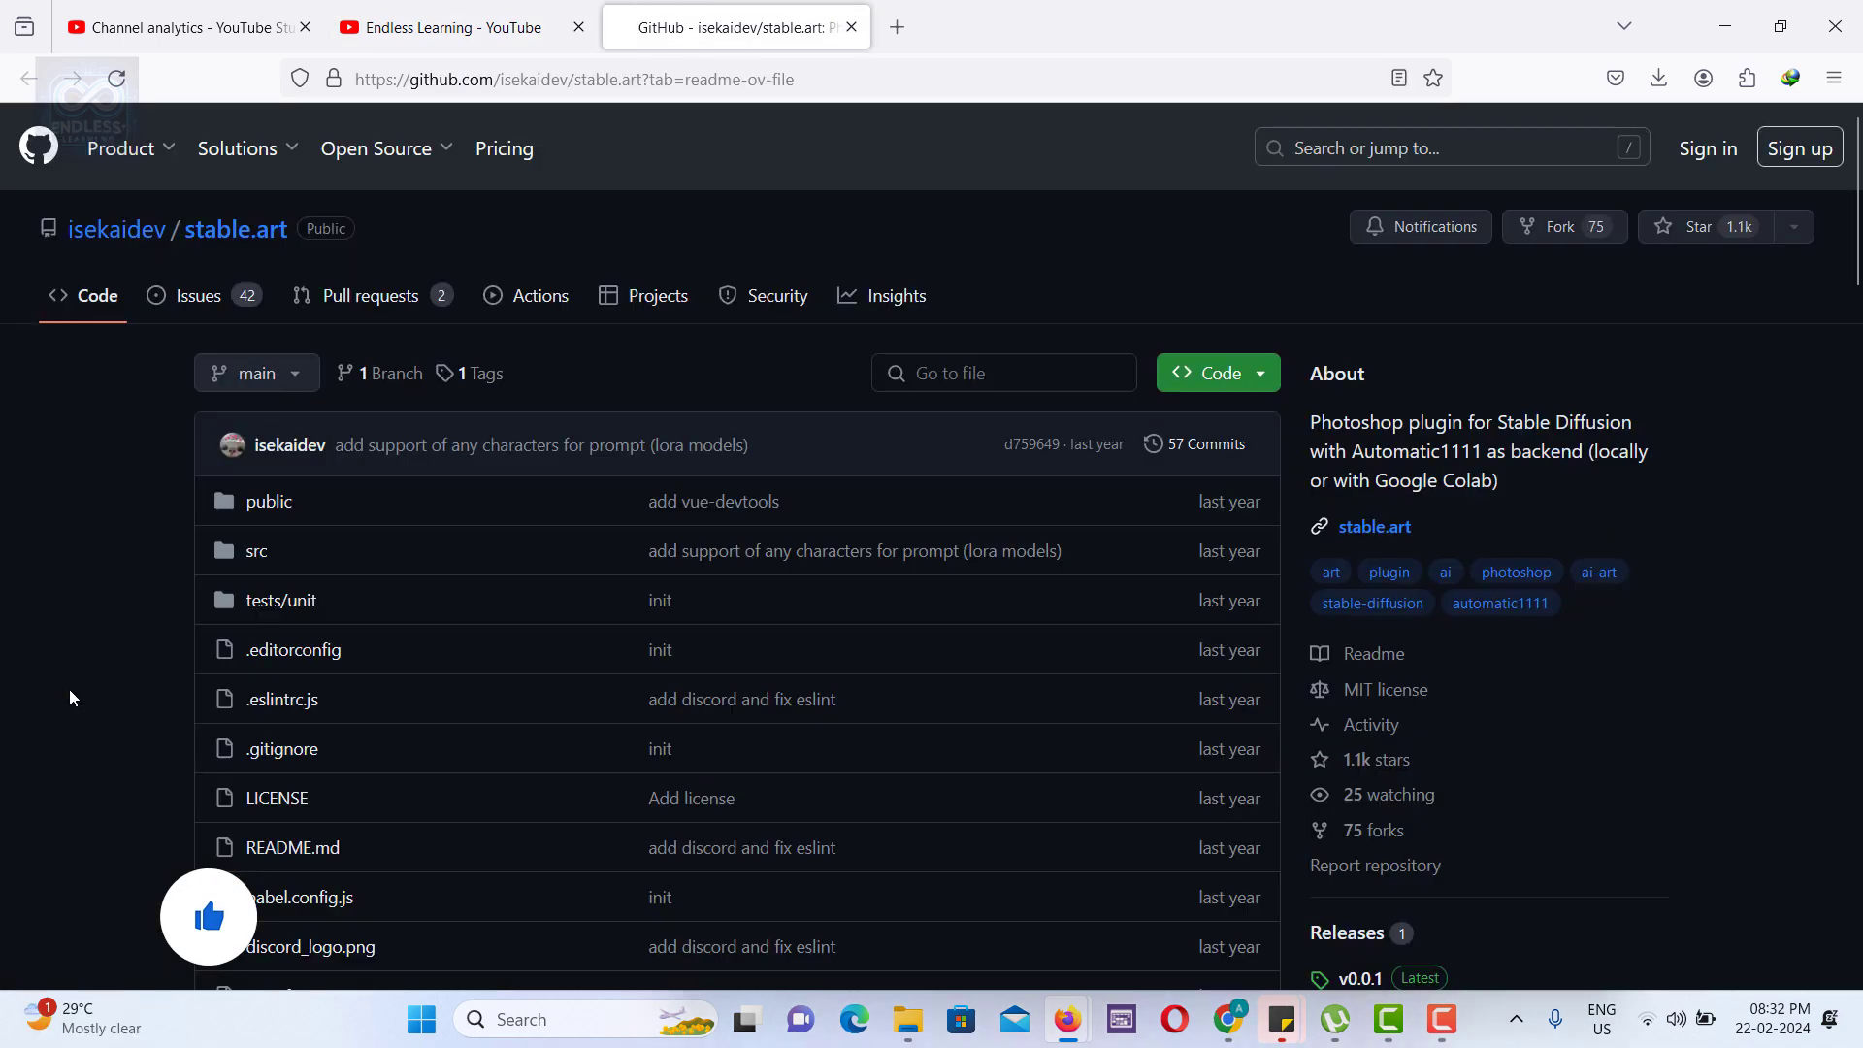
scroll(68, 688, down, 2)
scroll(69, 689, down, 5)
scroll(69, 688, down, 1)
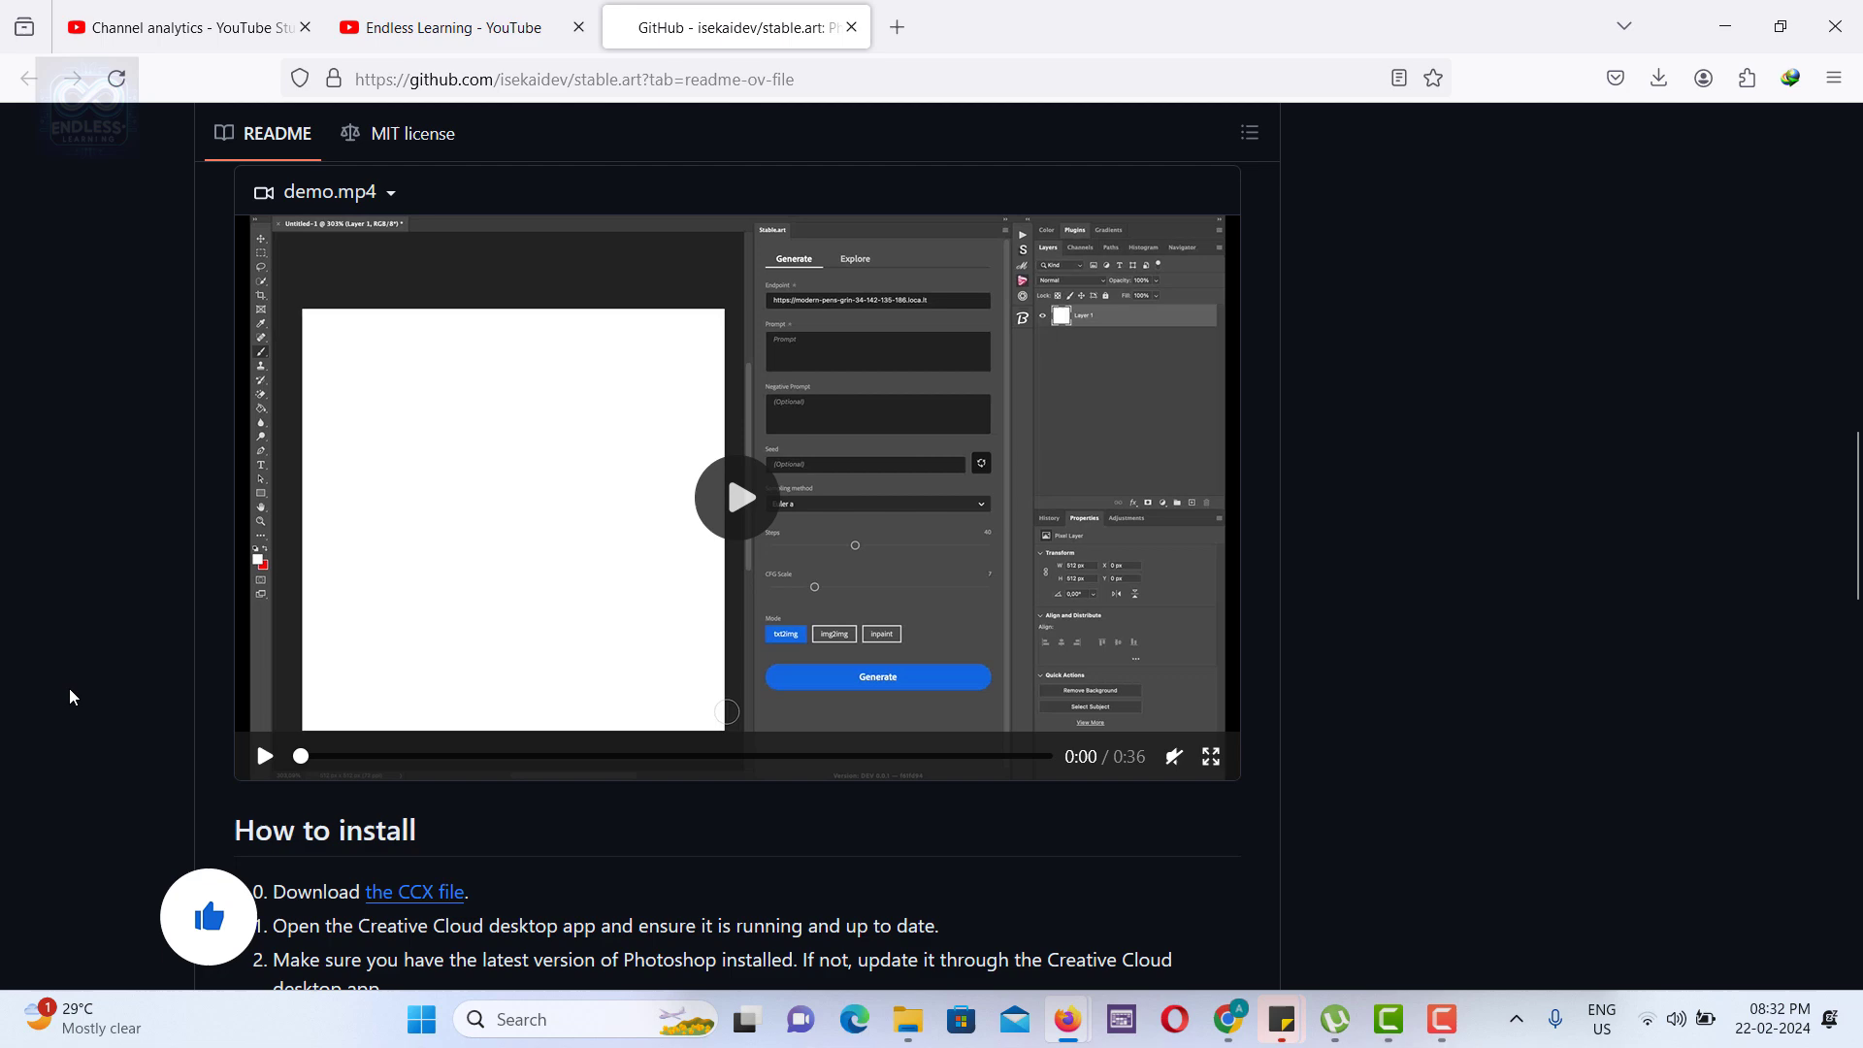
scroll(69, 696, down, 3)
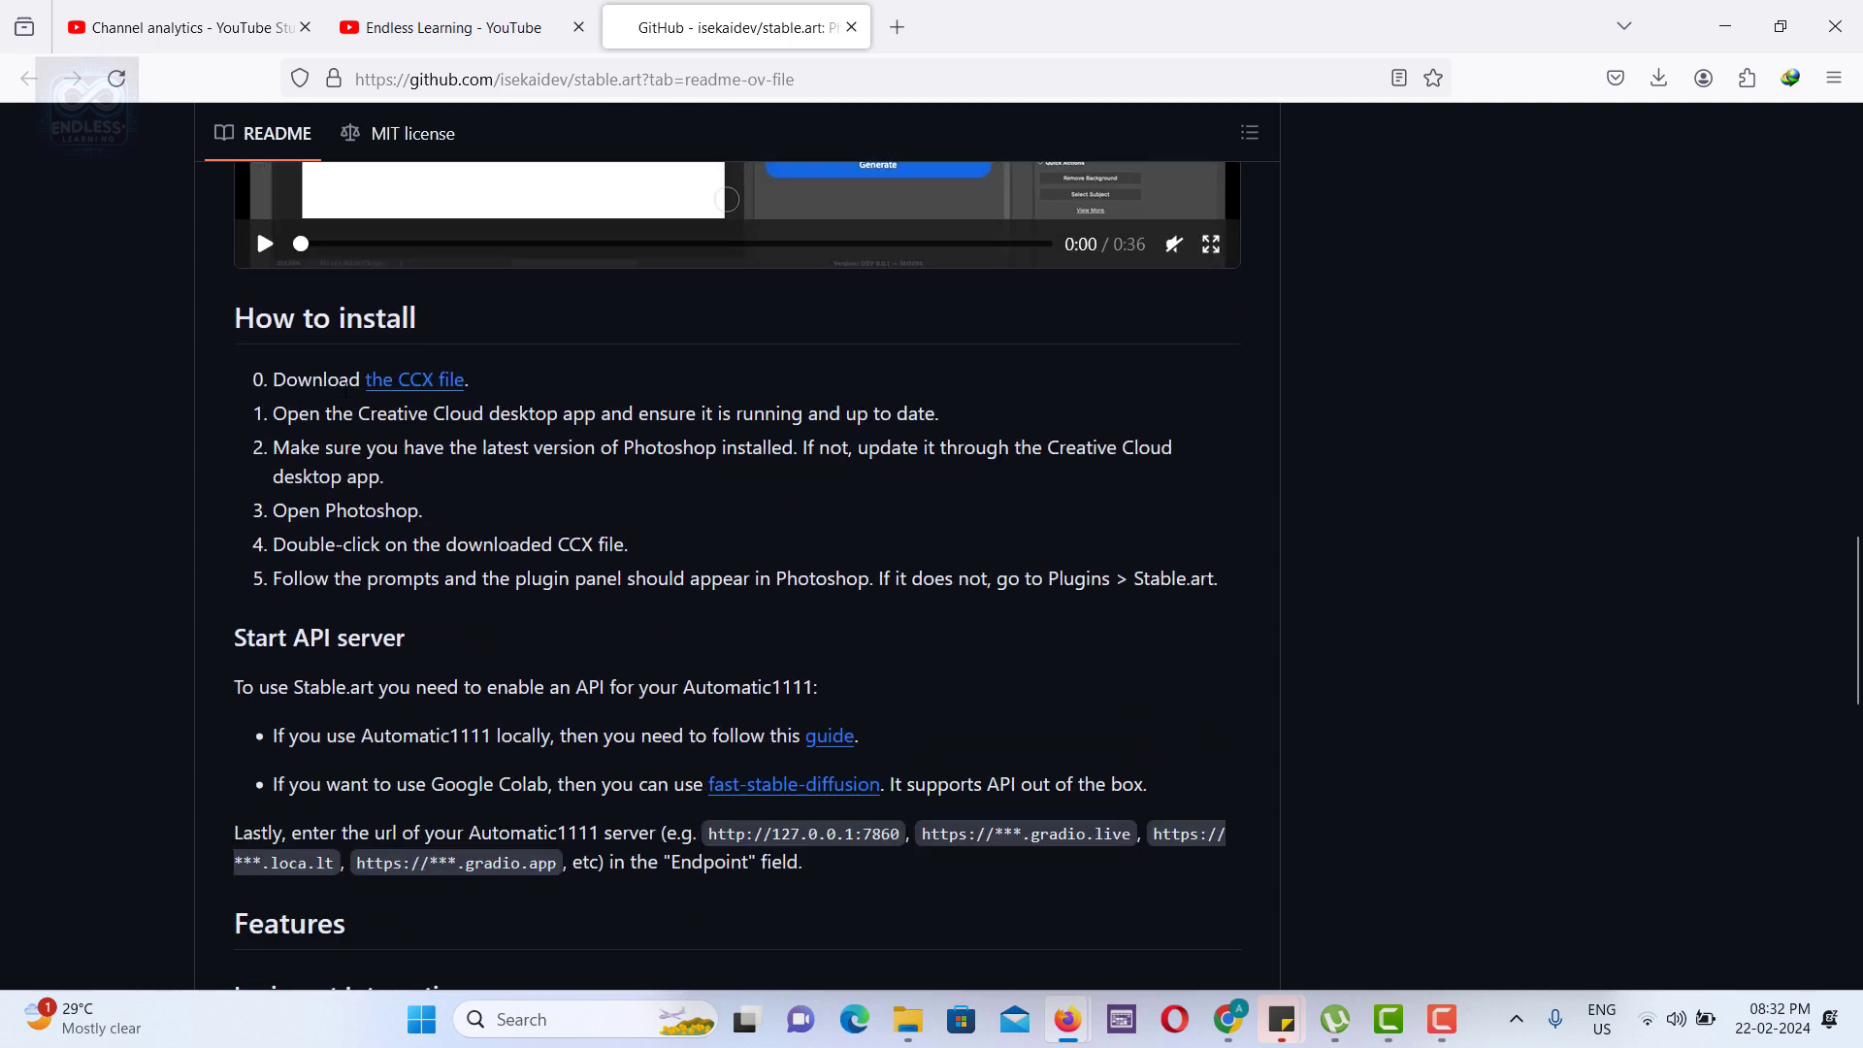
Step: Download stable.art_0.0.1.ccx from the README's 'How to install' section
click(408, 384)
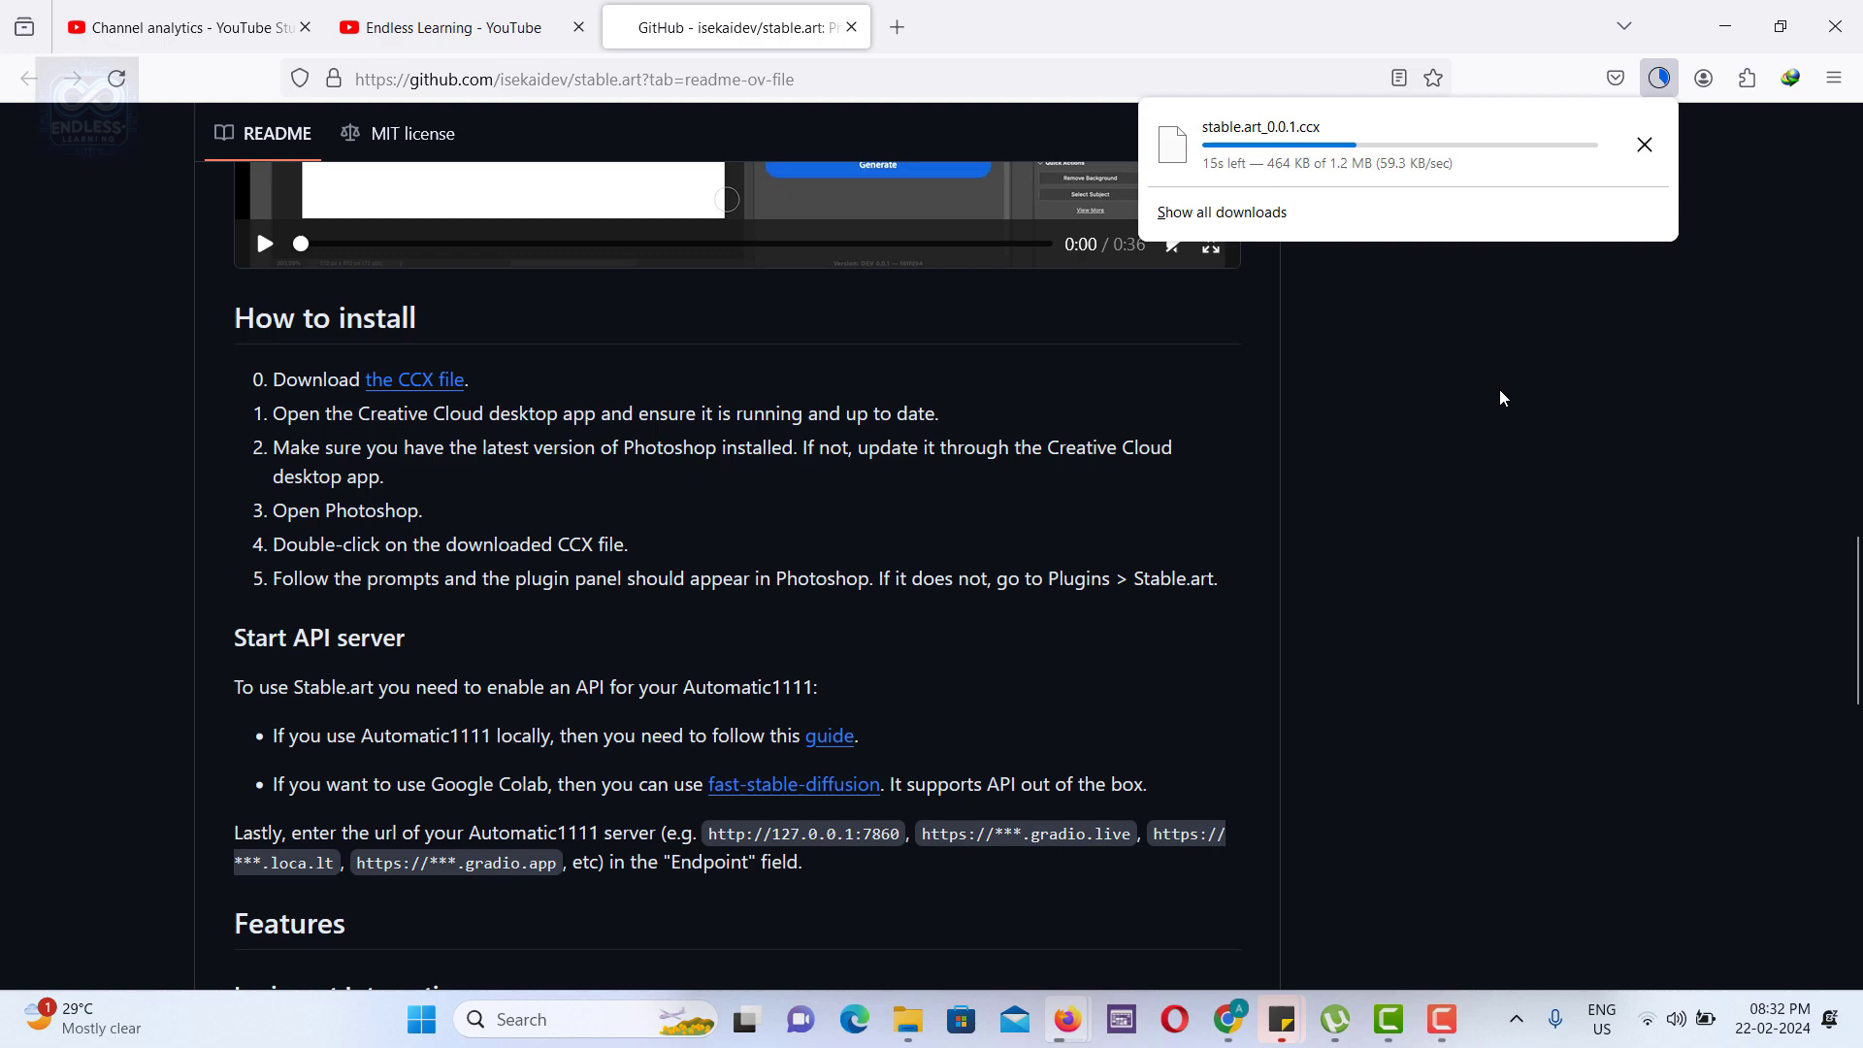
Step: Rename stable.art_0.0.1.ccx to .rar and extract it into Downloads
click(1643, 144)
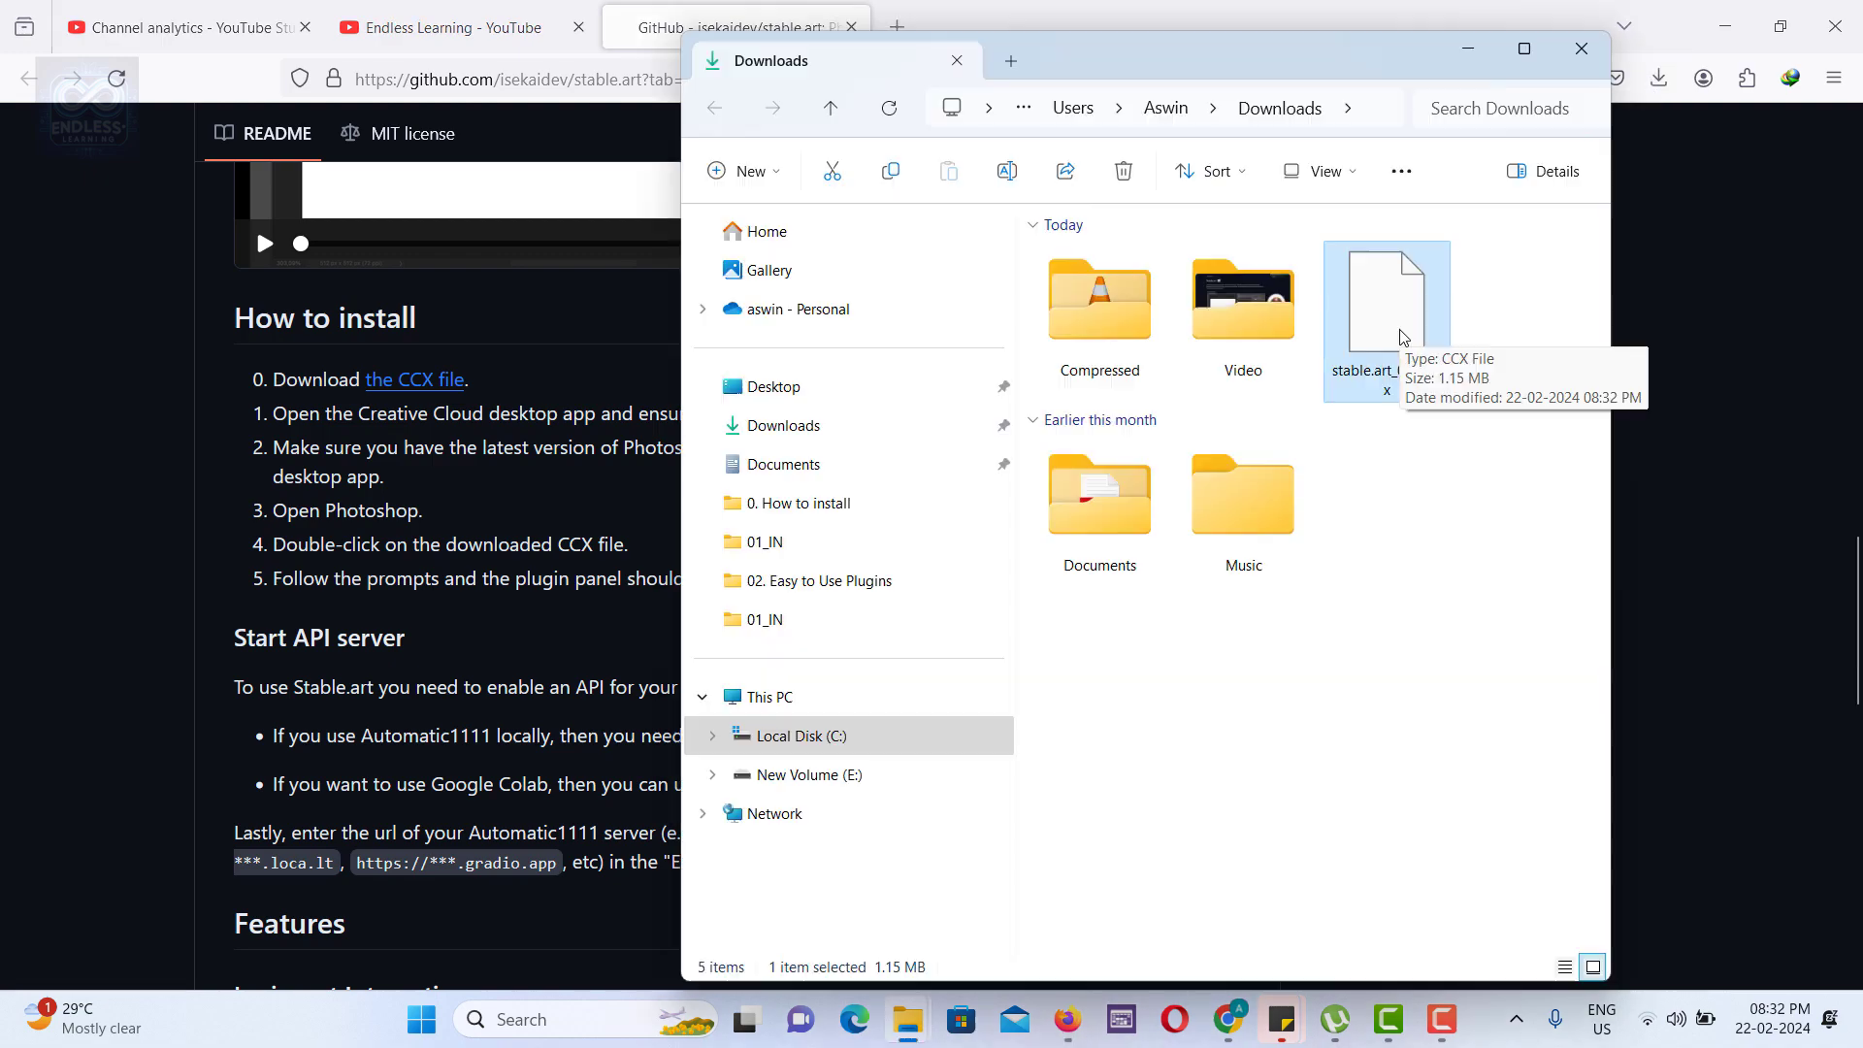
key(F2)
key(Right)
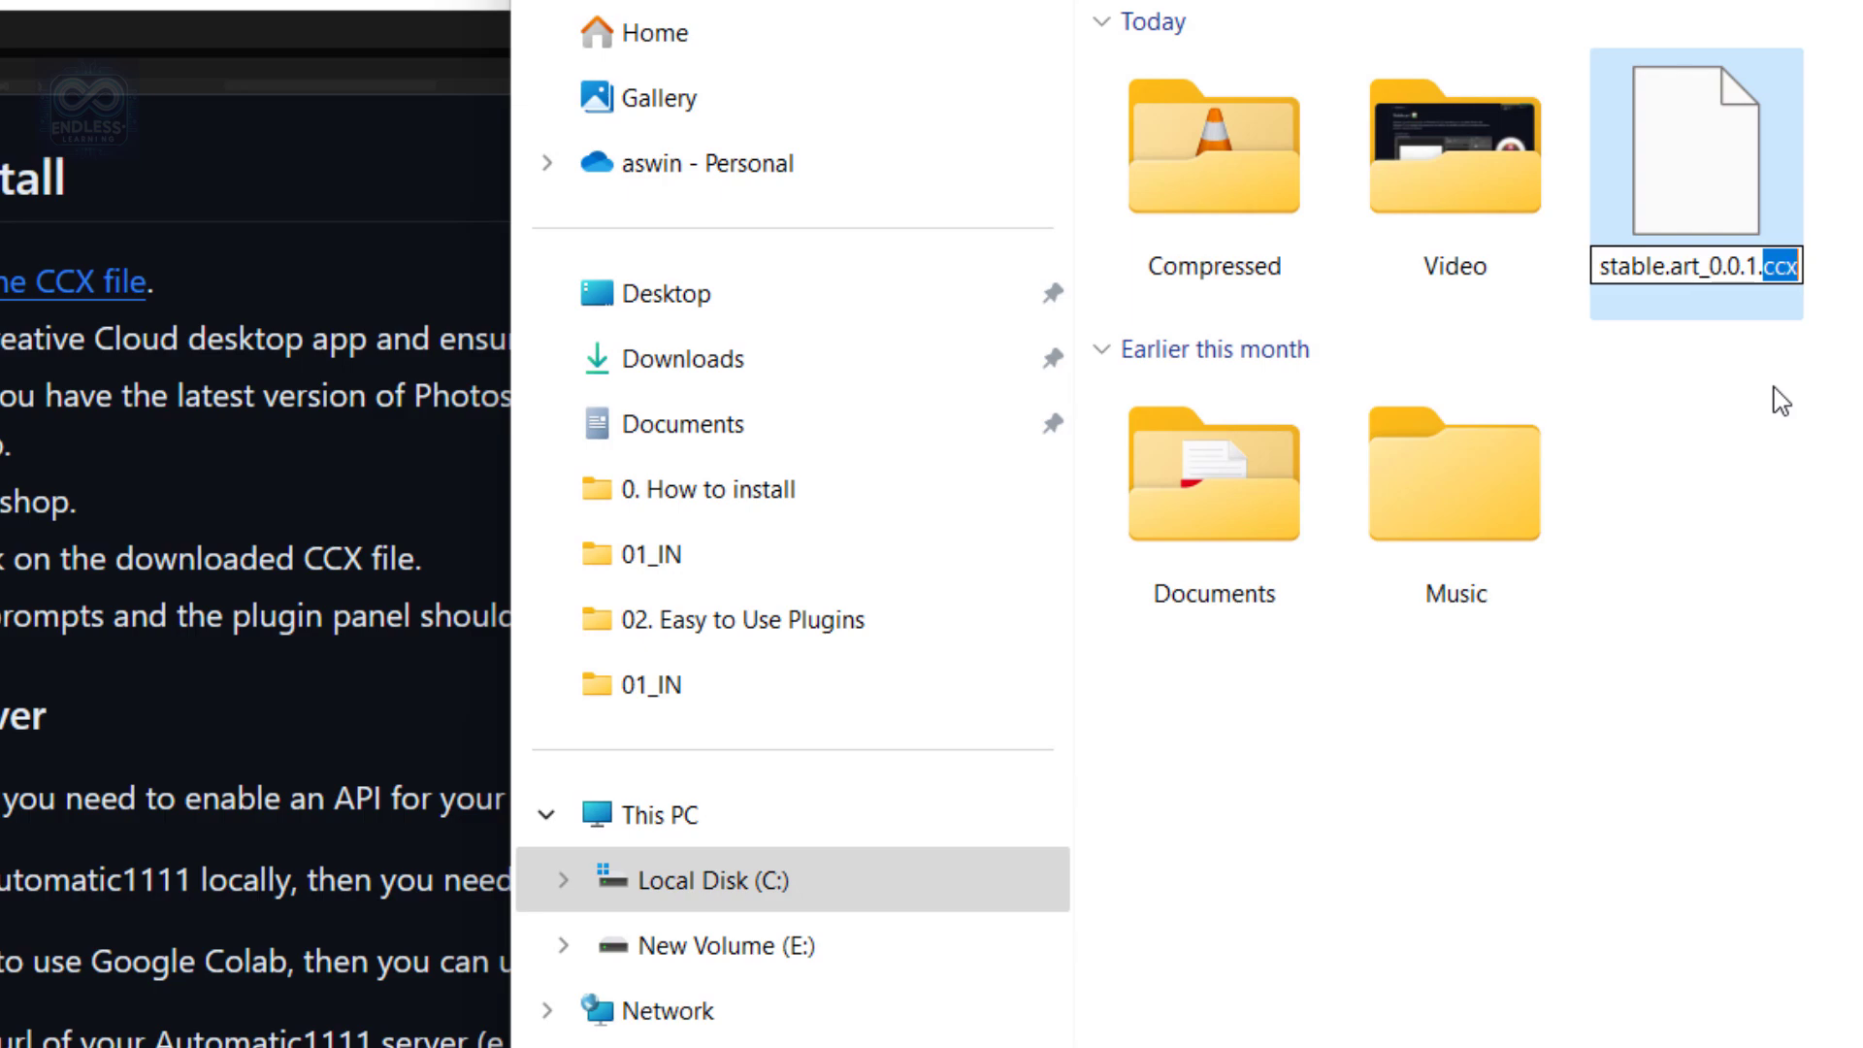
text(rar)
key(Return)
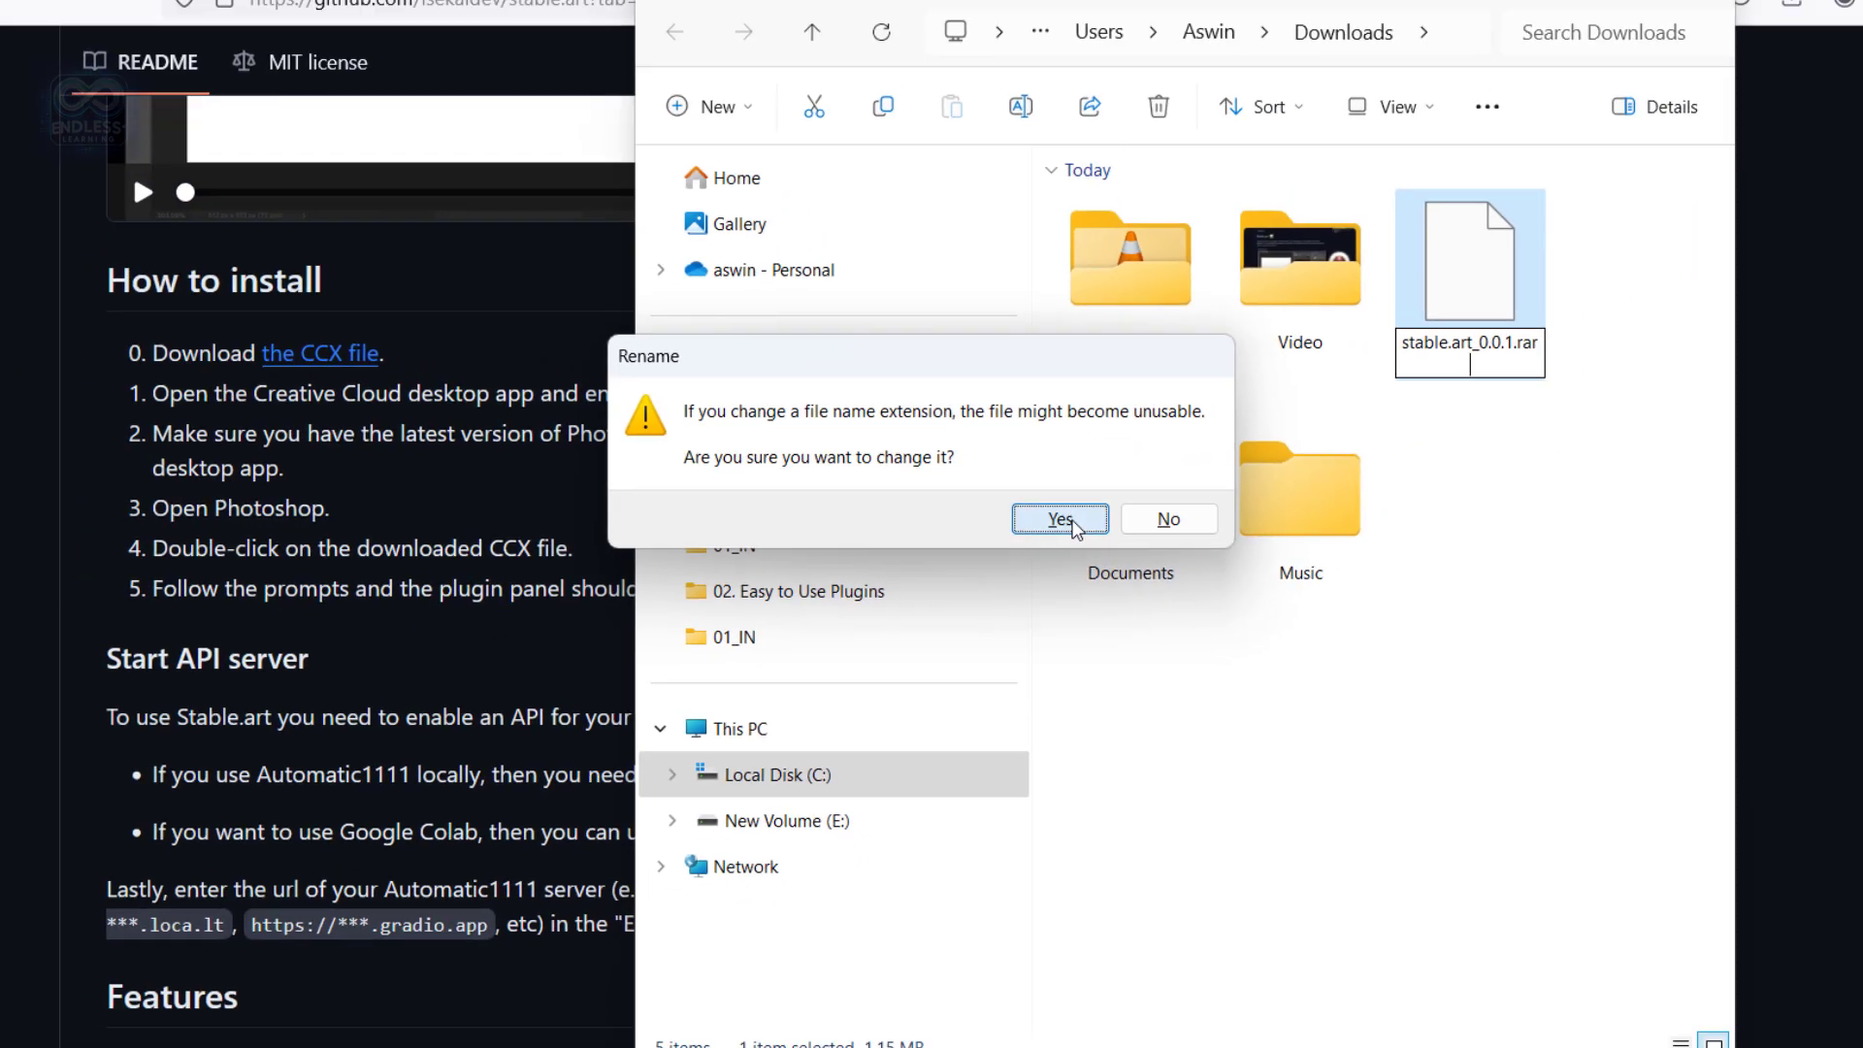
click(1059, 522)
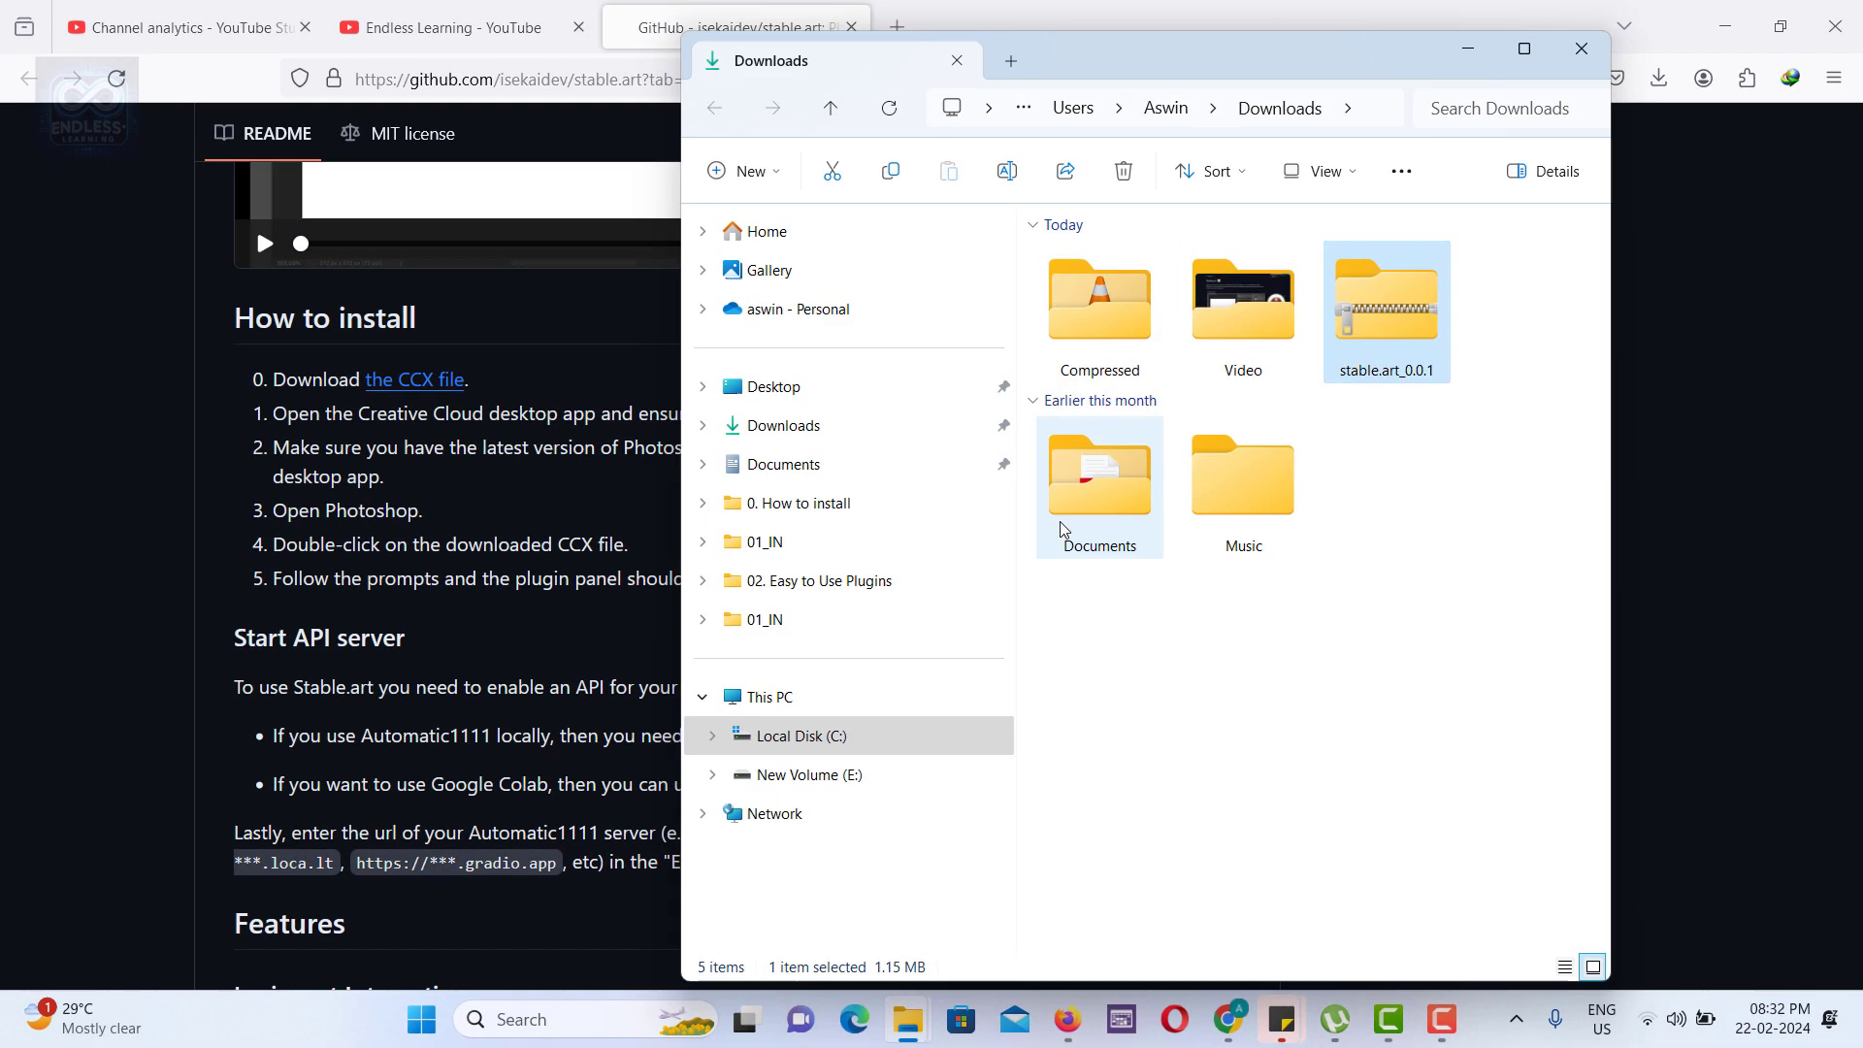
right_click(1404, 309)
click(1581, 379)
click(1124, 753)
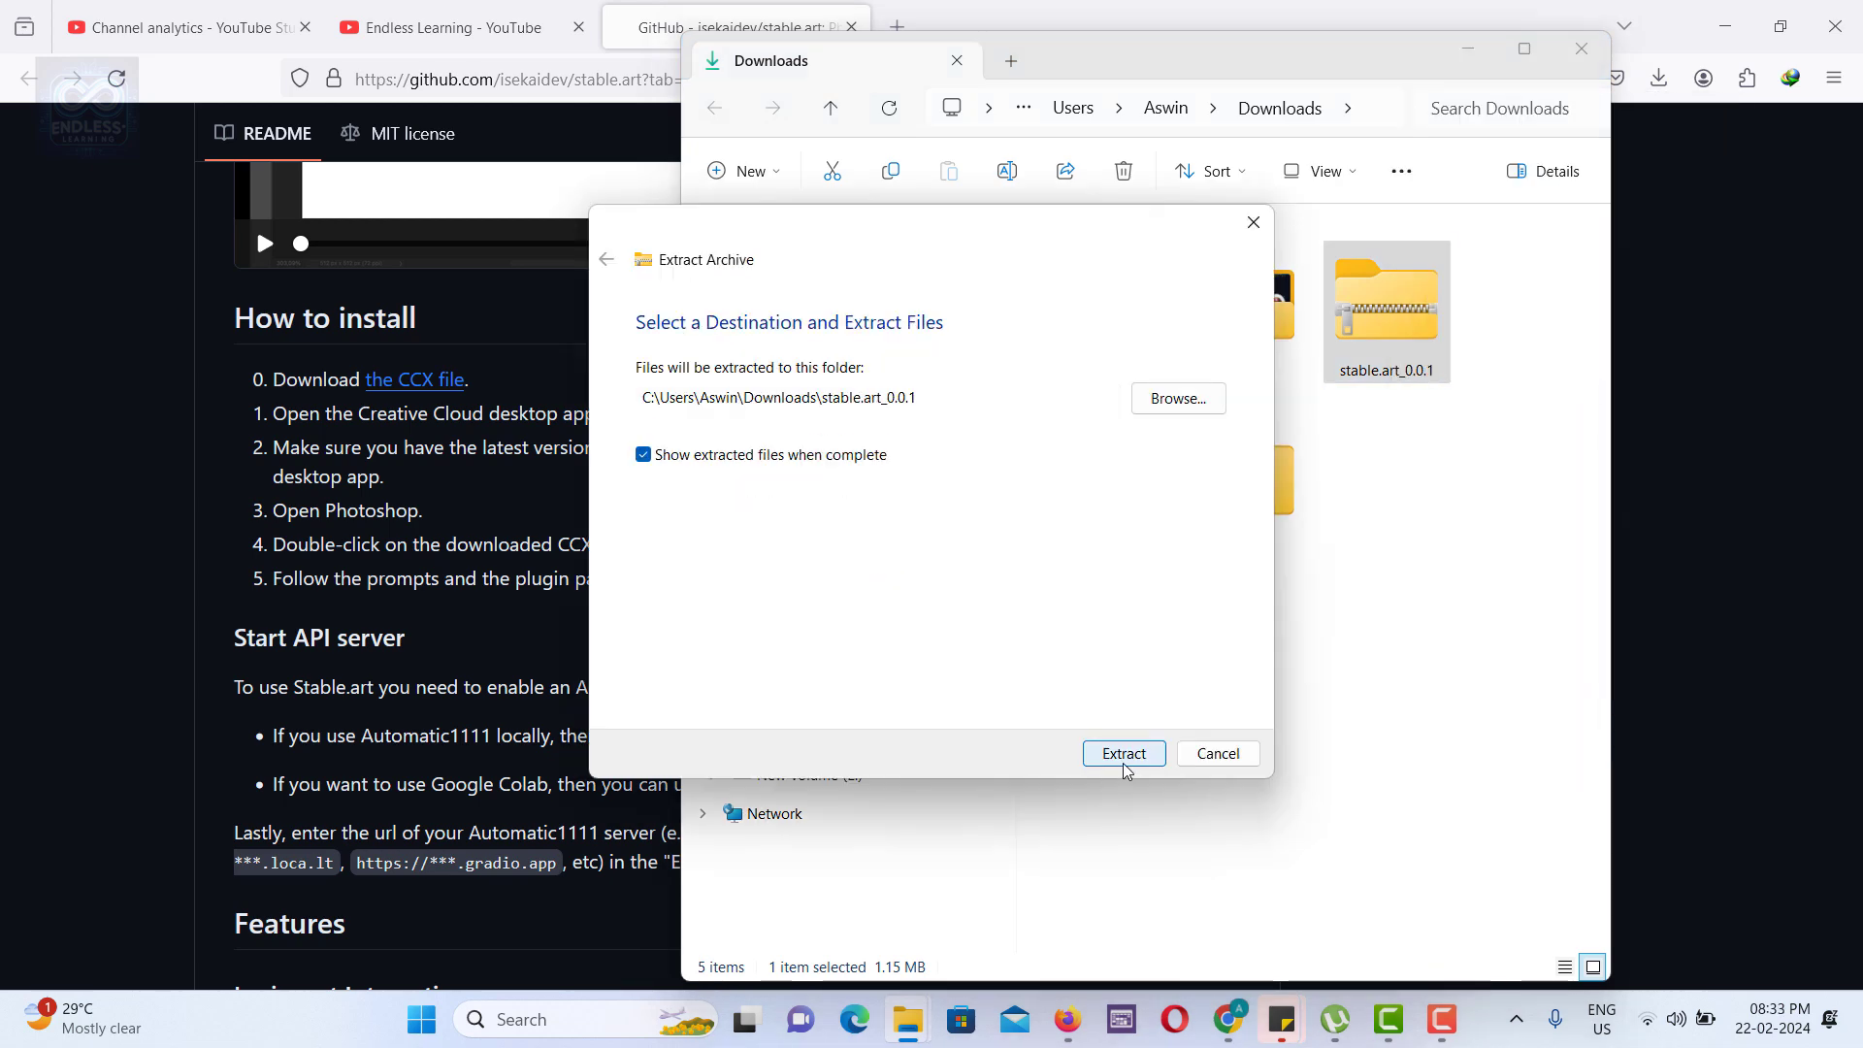
Step: Paste the extracted stable.art_0.0.1 folder into Adobe Photoshop 2023's Plug-ins folder, granting administrator permission
click(1592, 67)
click(1552, 322)
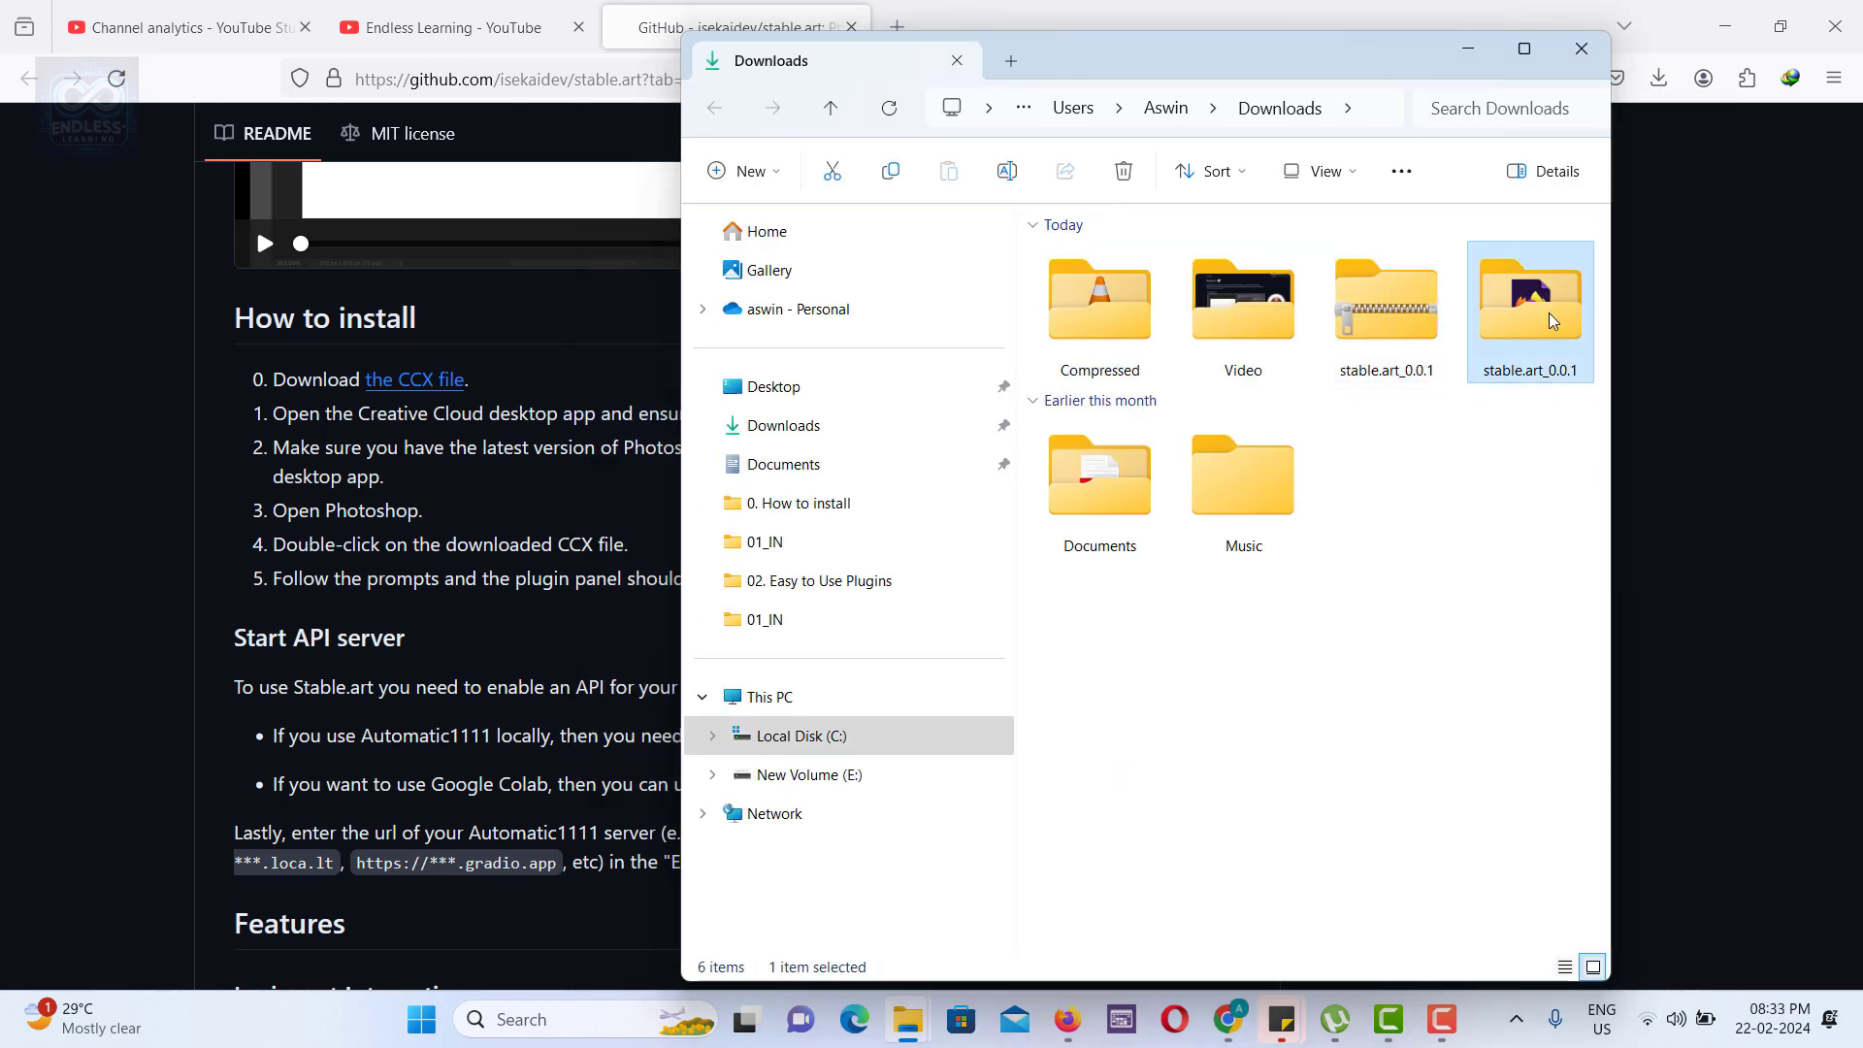
click(853, 736)
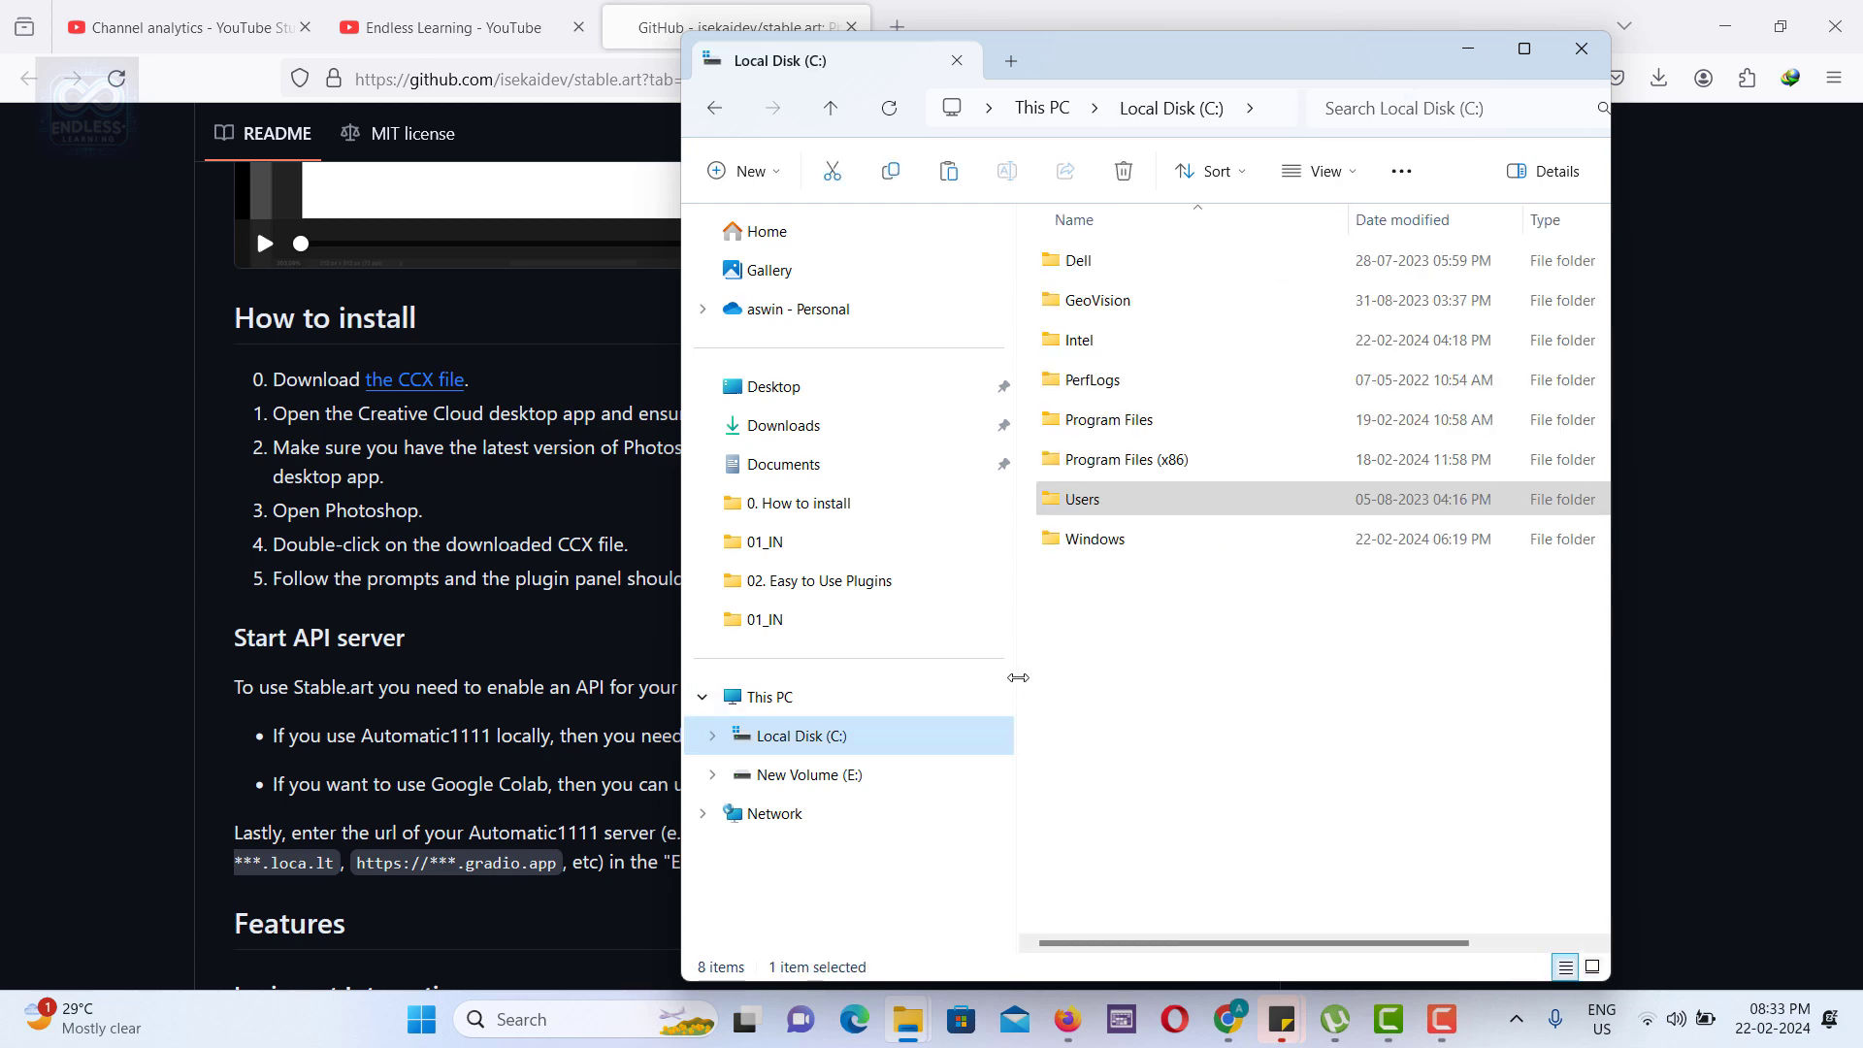
click(1204, 422)
double_click(1204, 423)
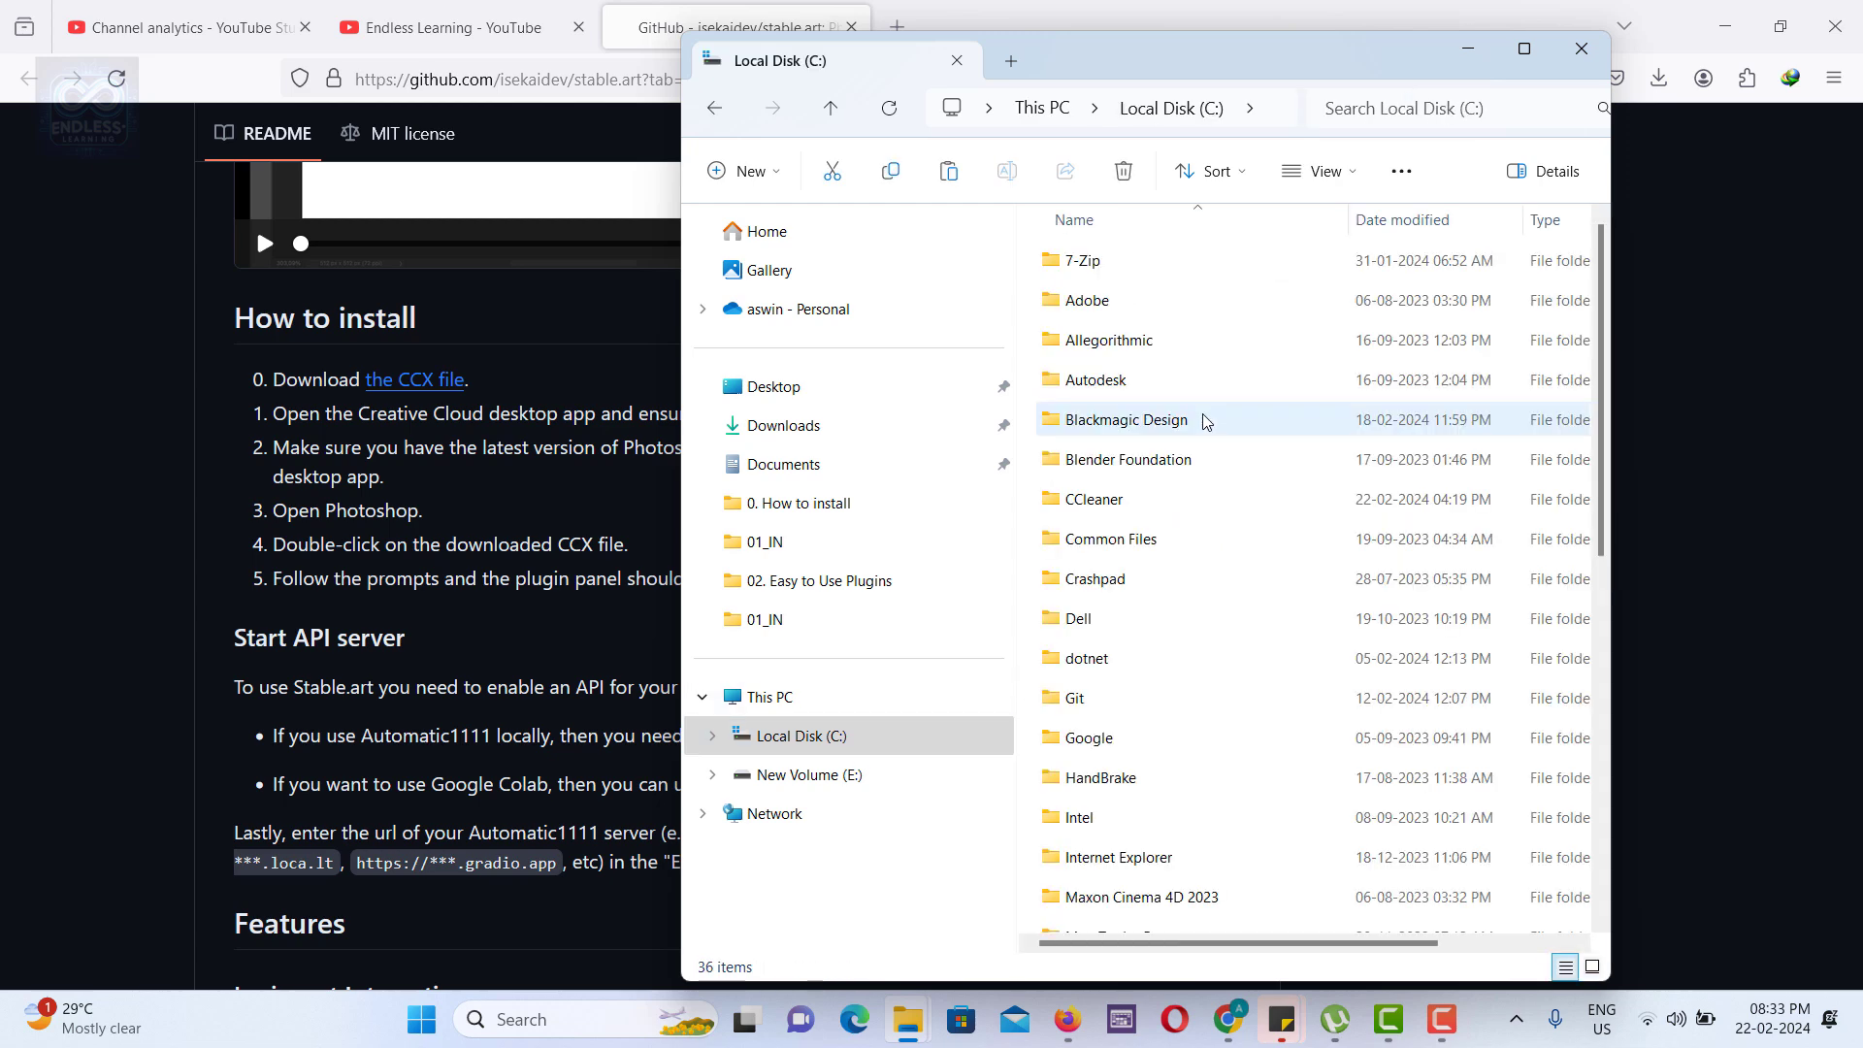
double_click(1215, 298)
double_click(1270, 578)
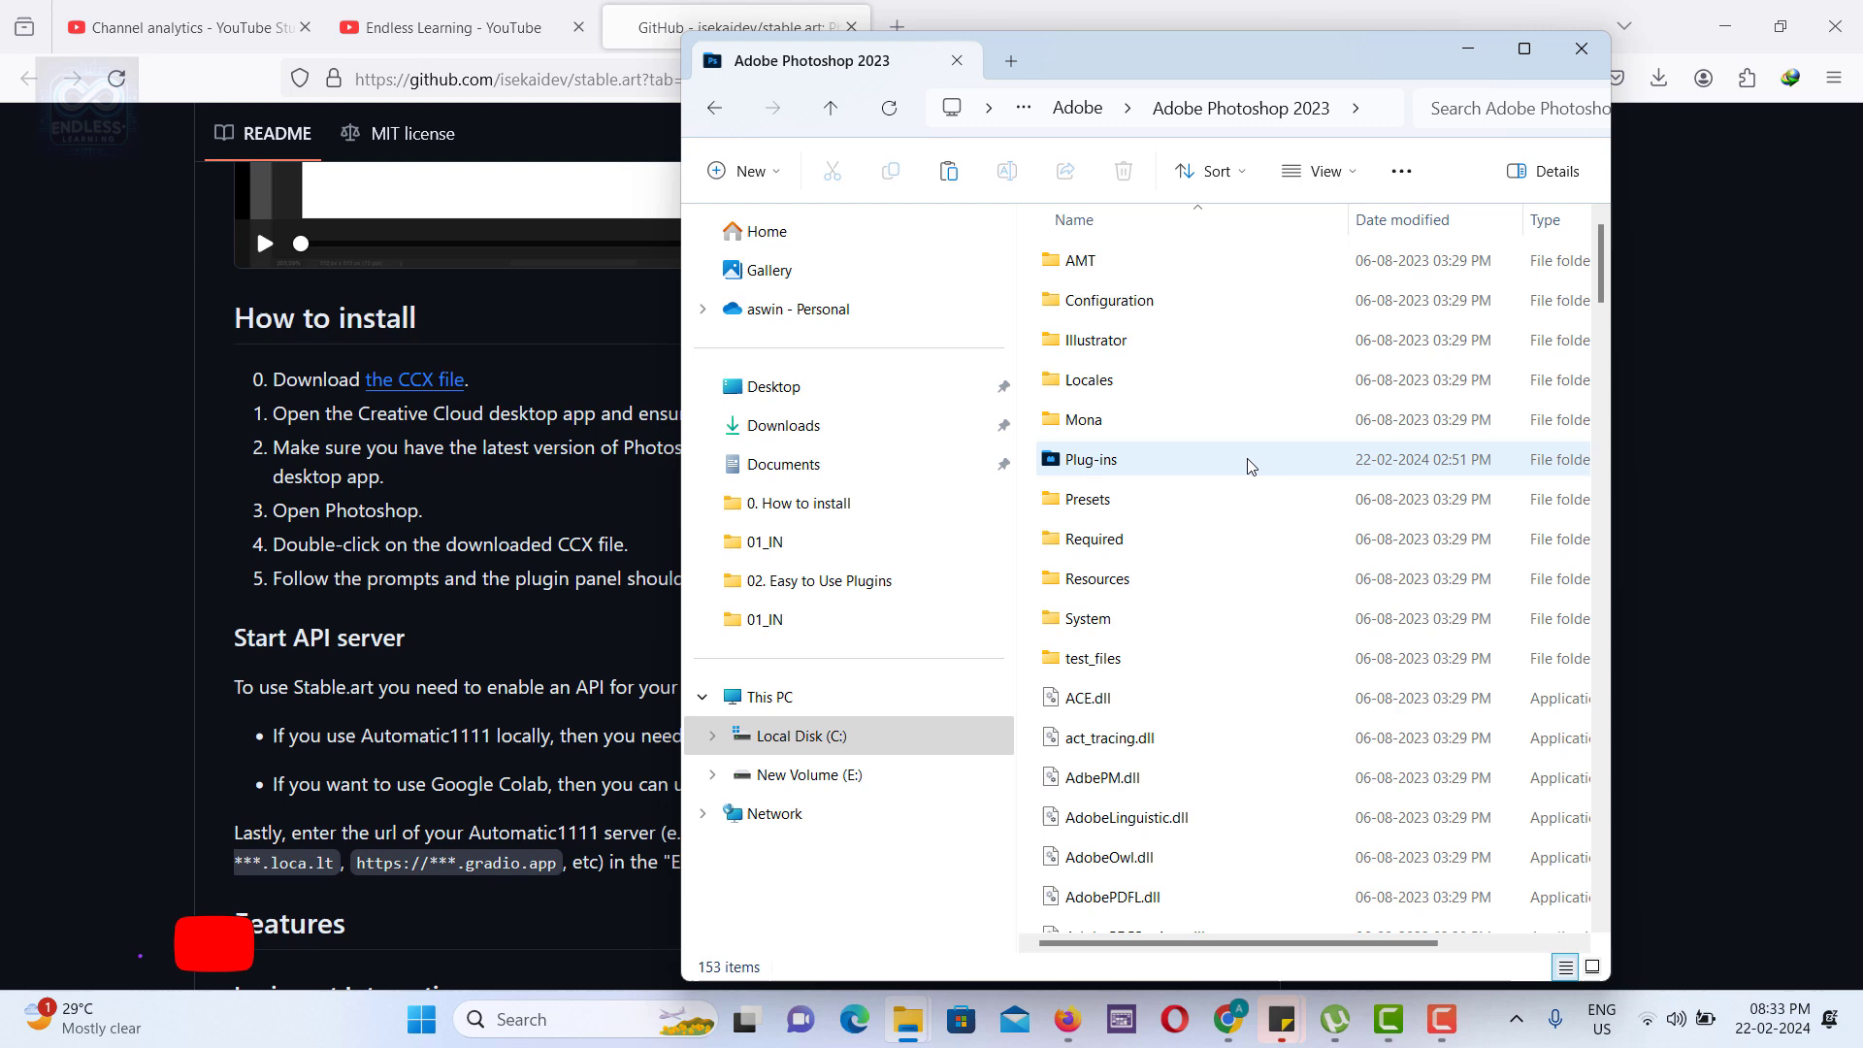
double_click(1246, 461)
key(ctrl+v)
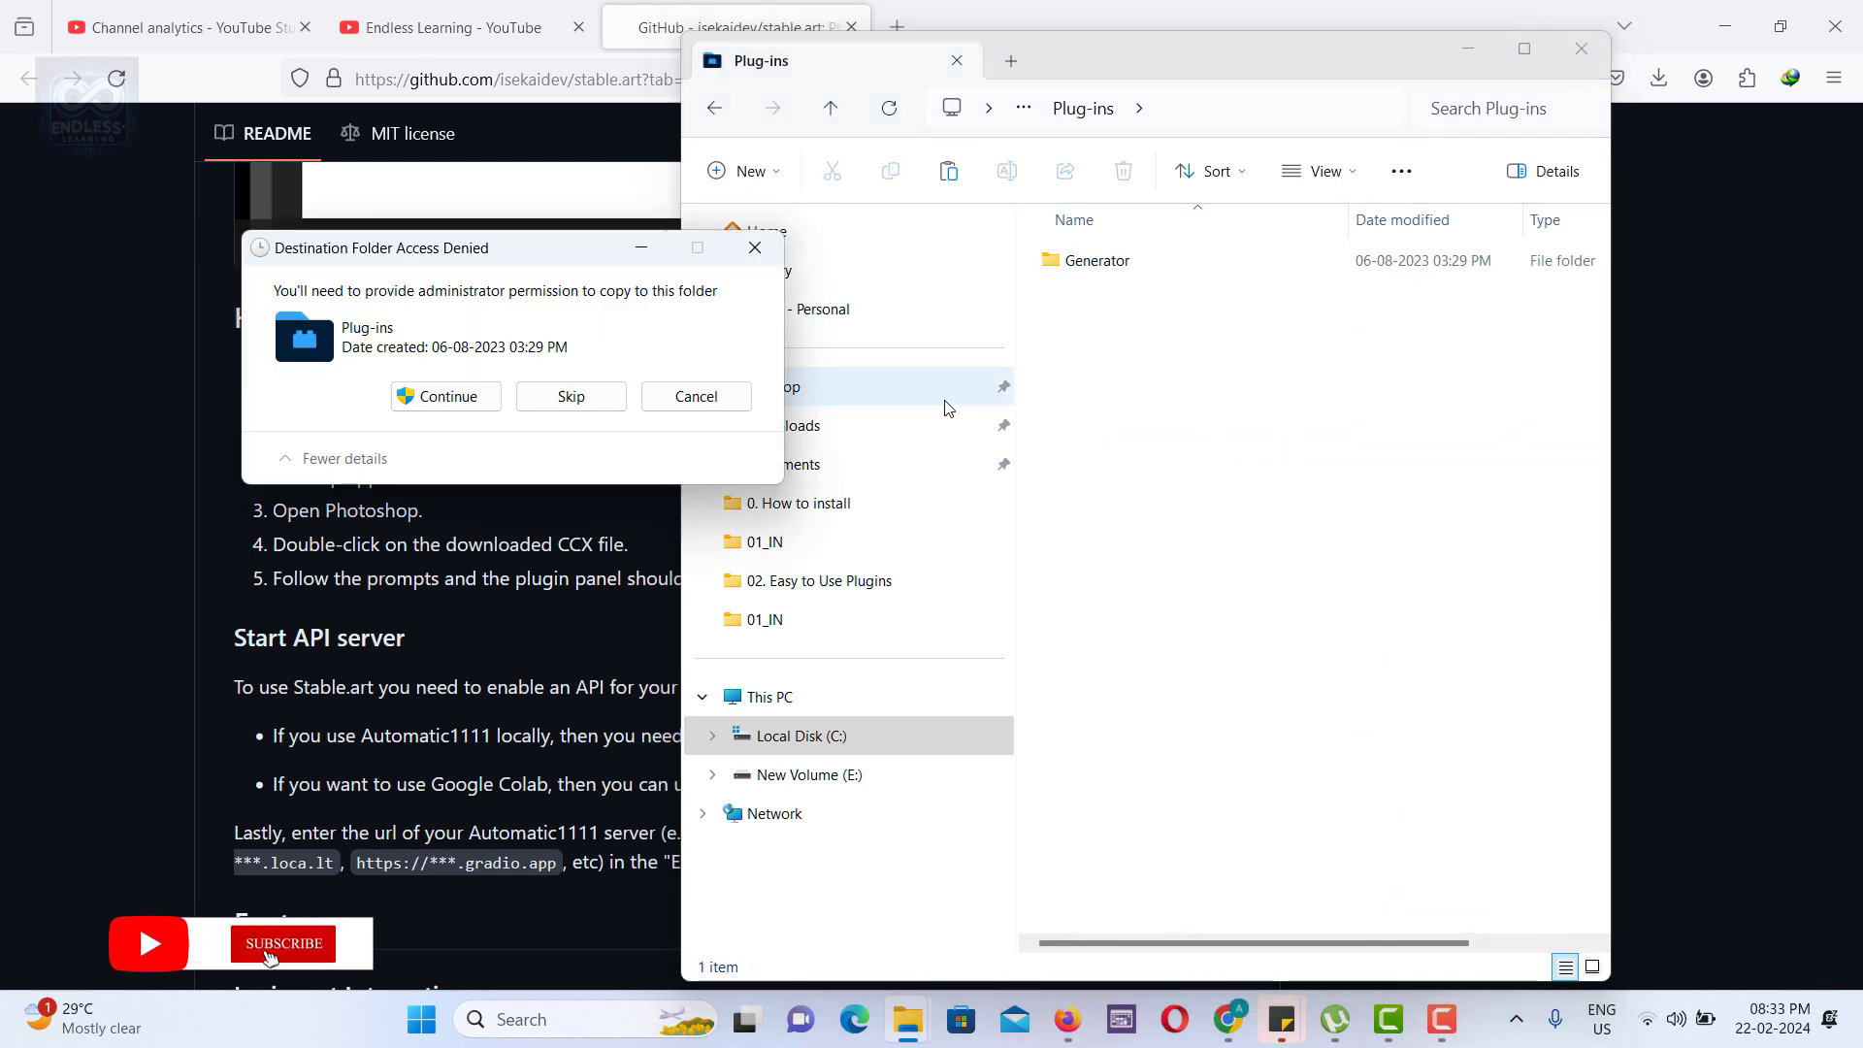
key(Return)
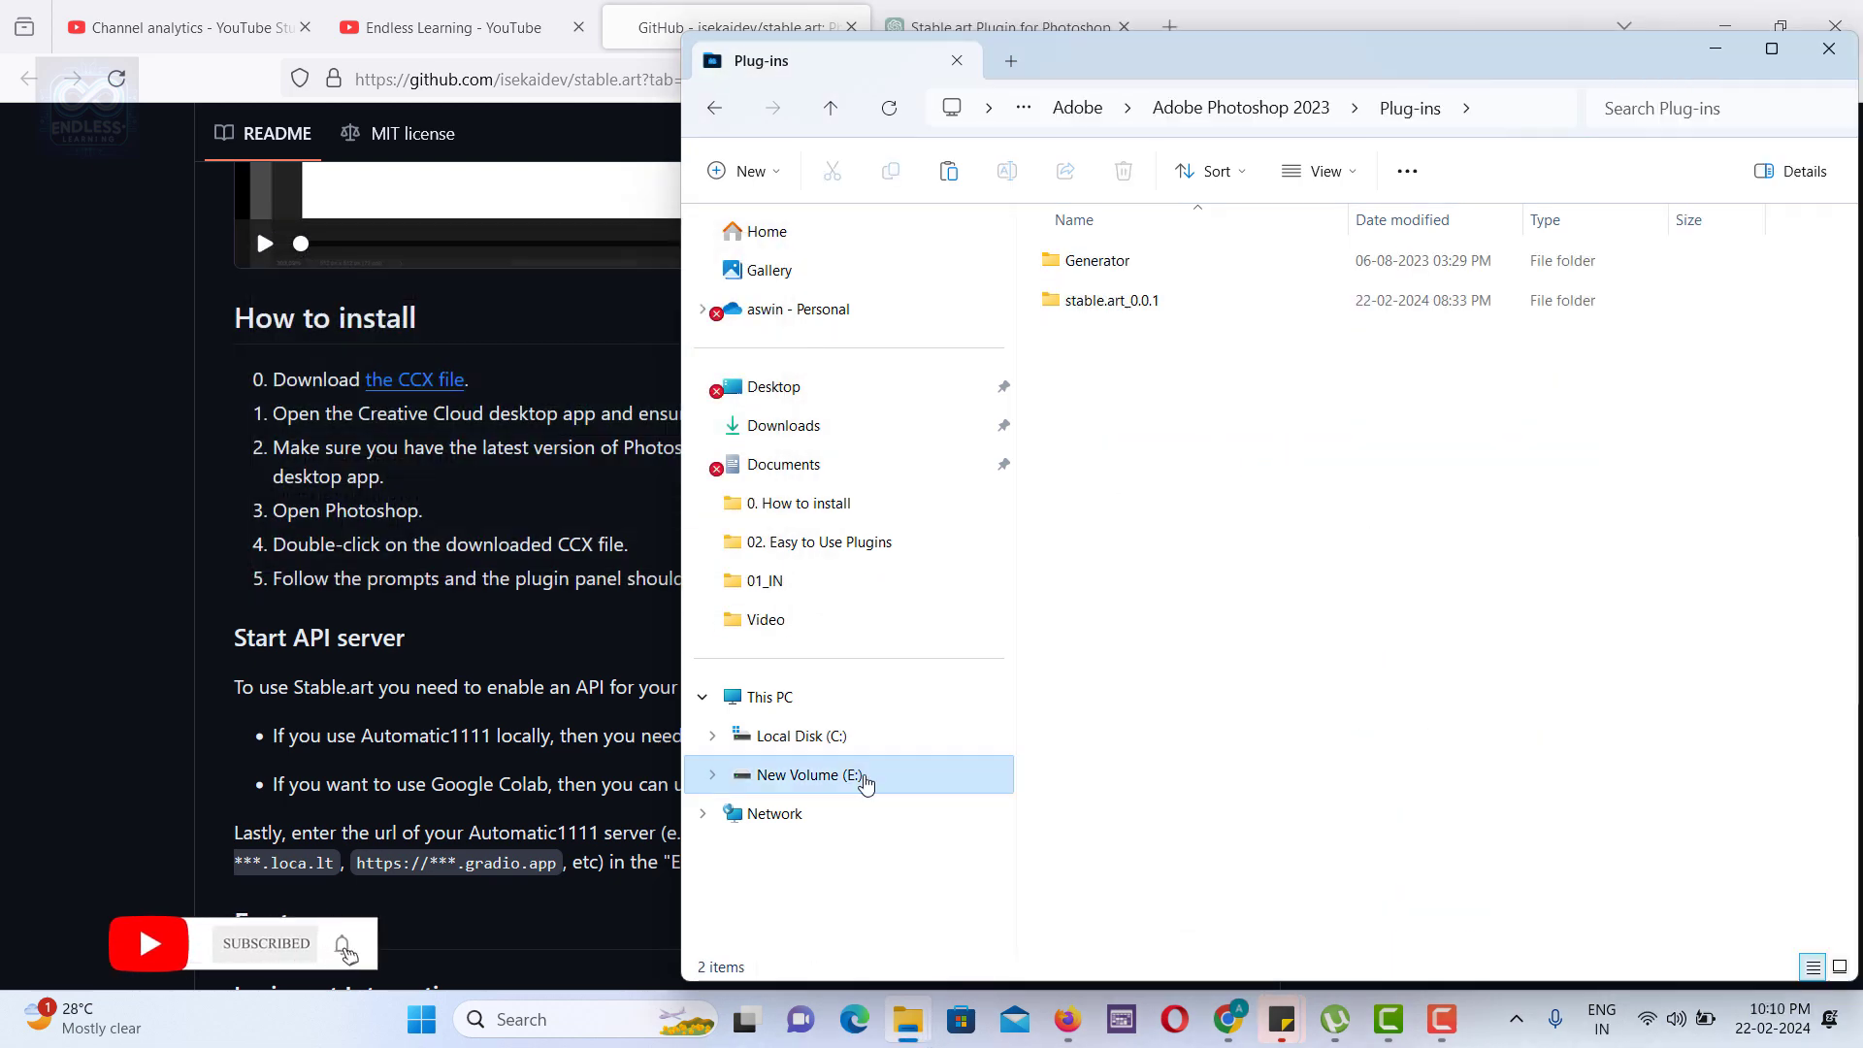
Step: Open webui-user.bat from E:\Stable Diffusion\stable-diffusion-webui in Notepad
click(861, 775)
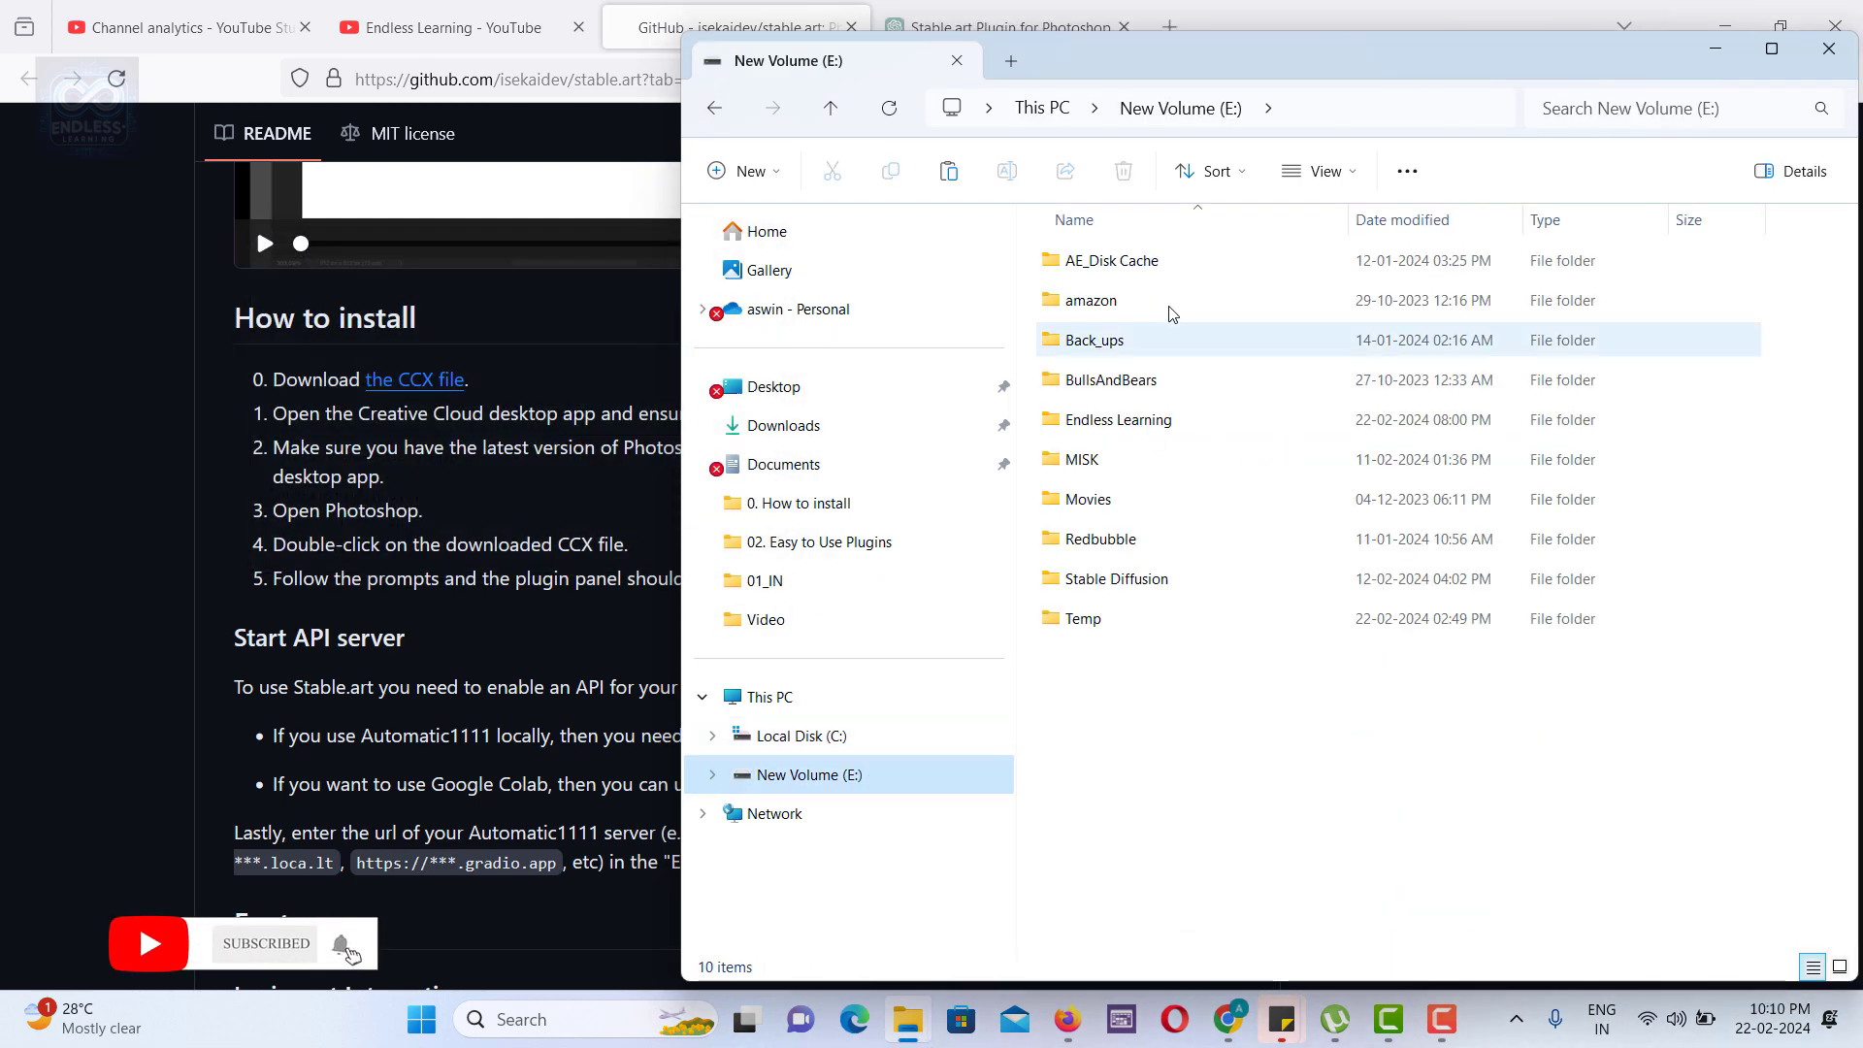
click(1125, 582)
double_click(1125, 583)
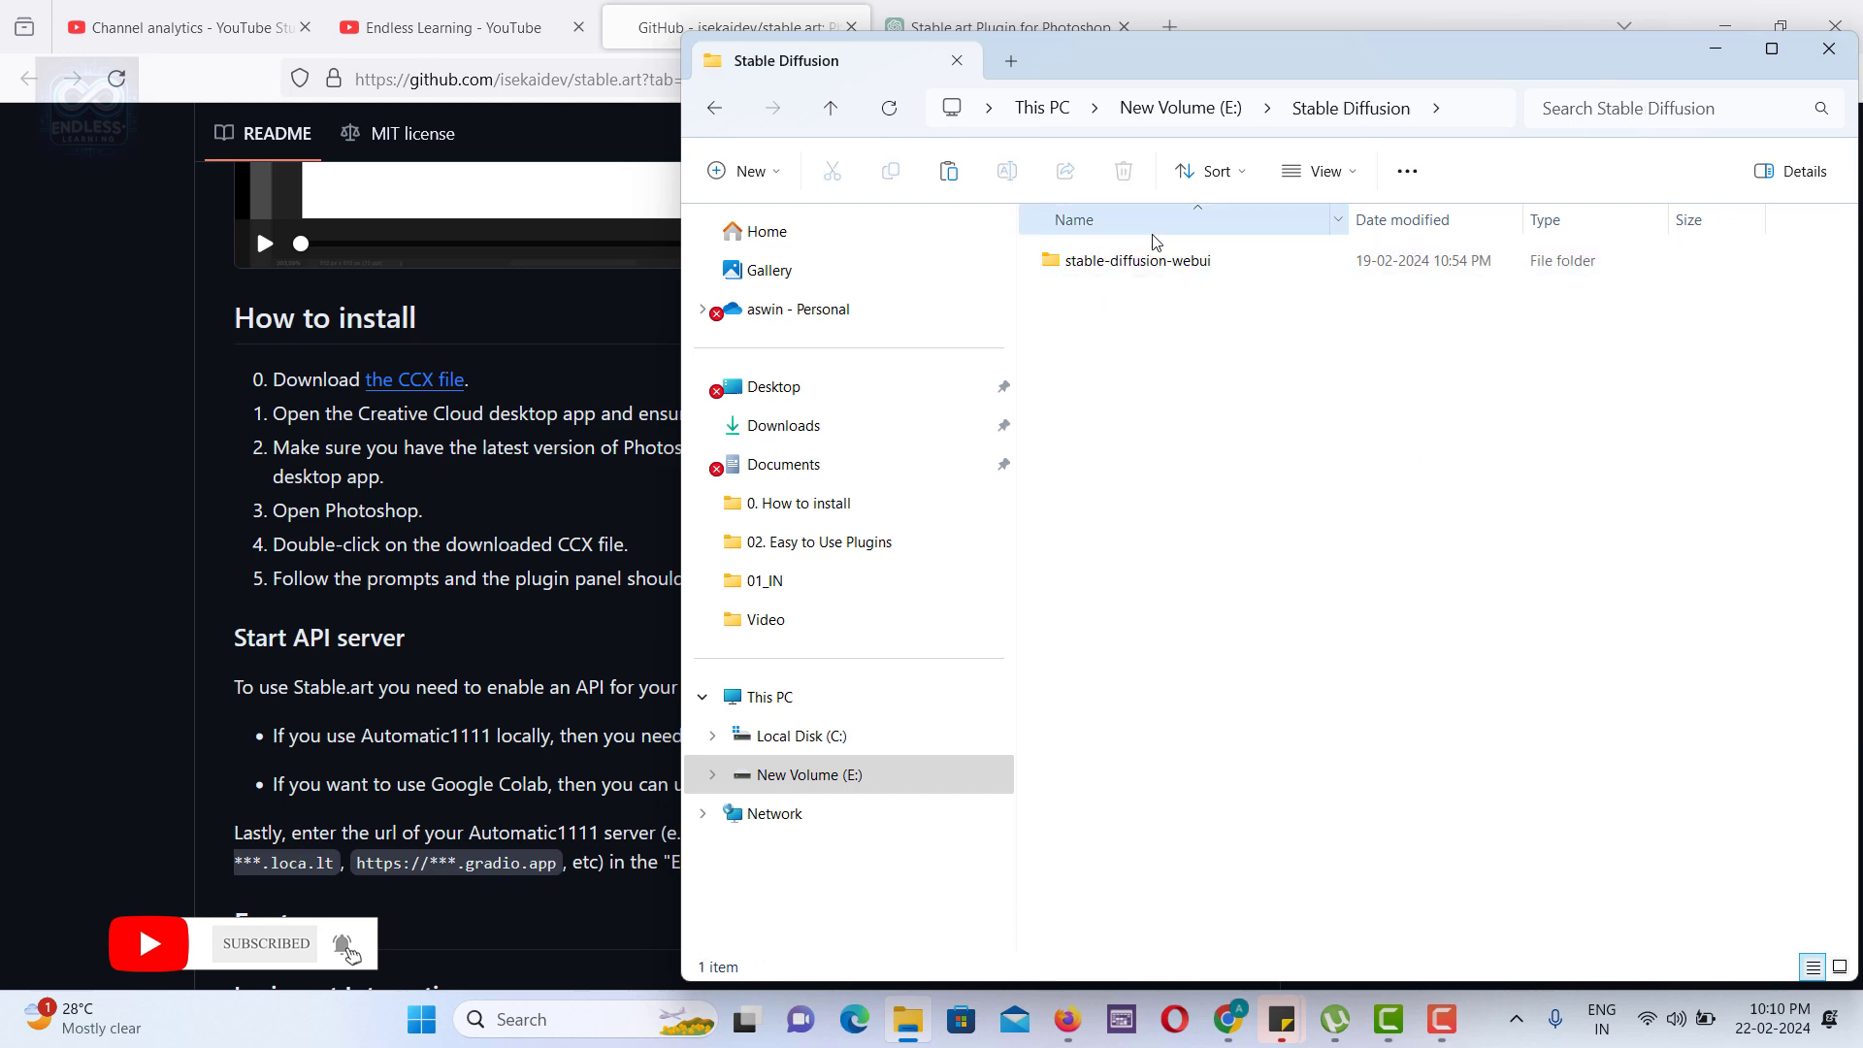
double_click(1140, 263)
scroll(1140, 326, down, 7)
scroll(1164, 445, down, 4)
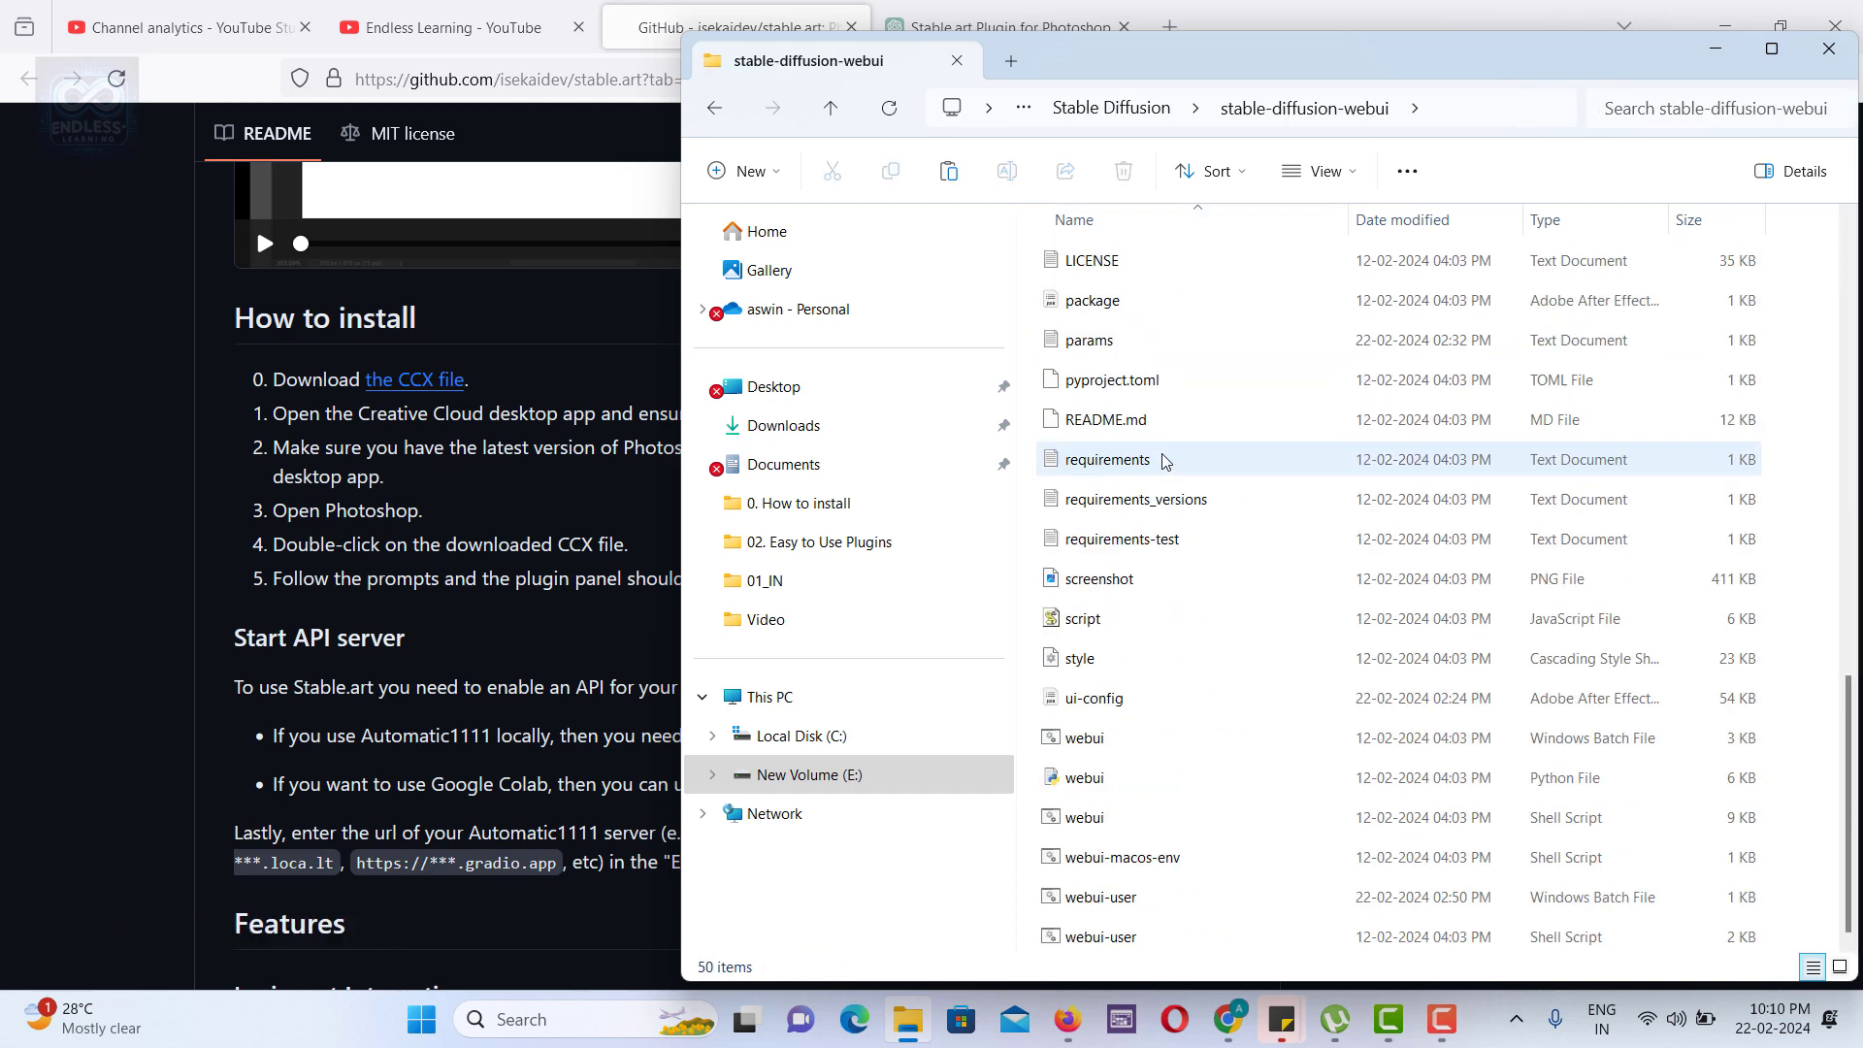
click(1188, 903)
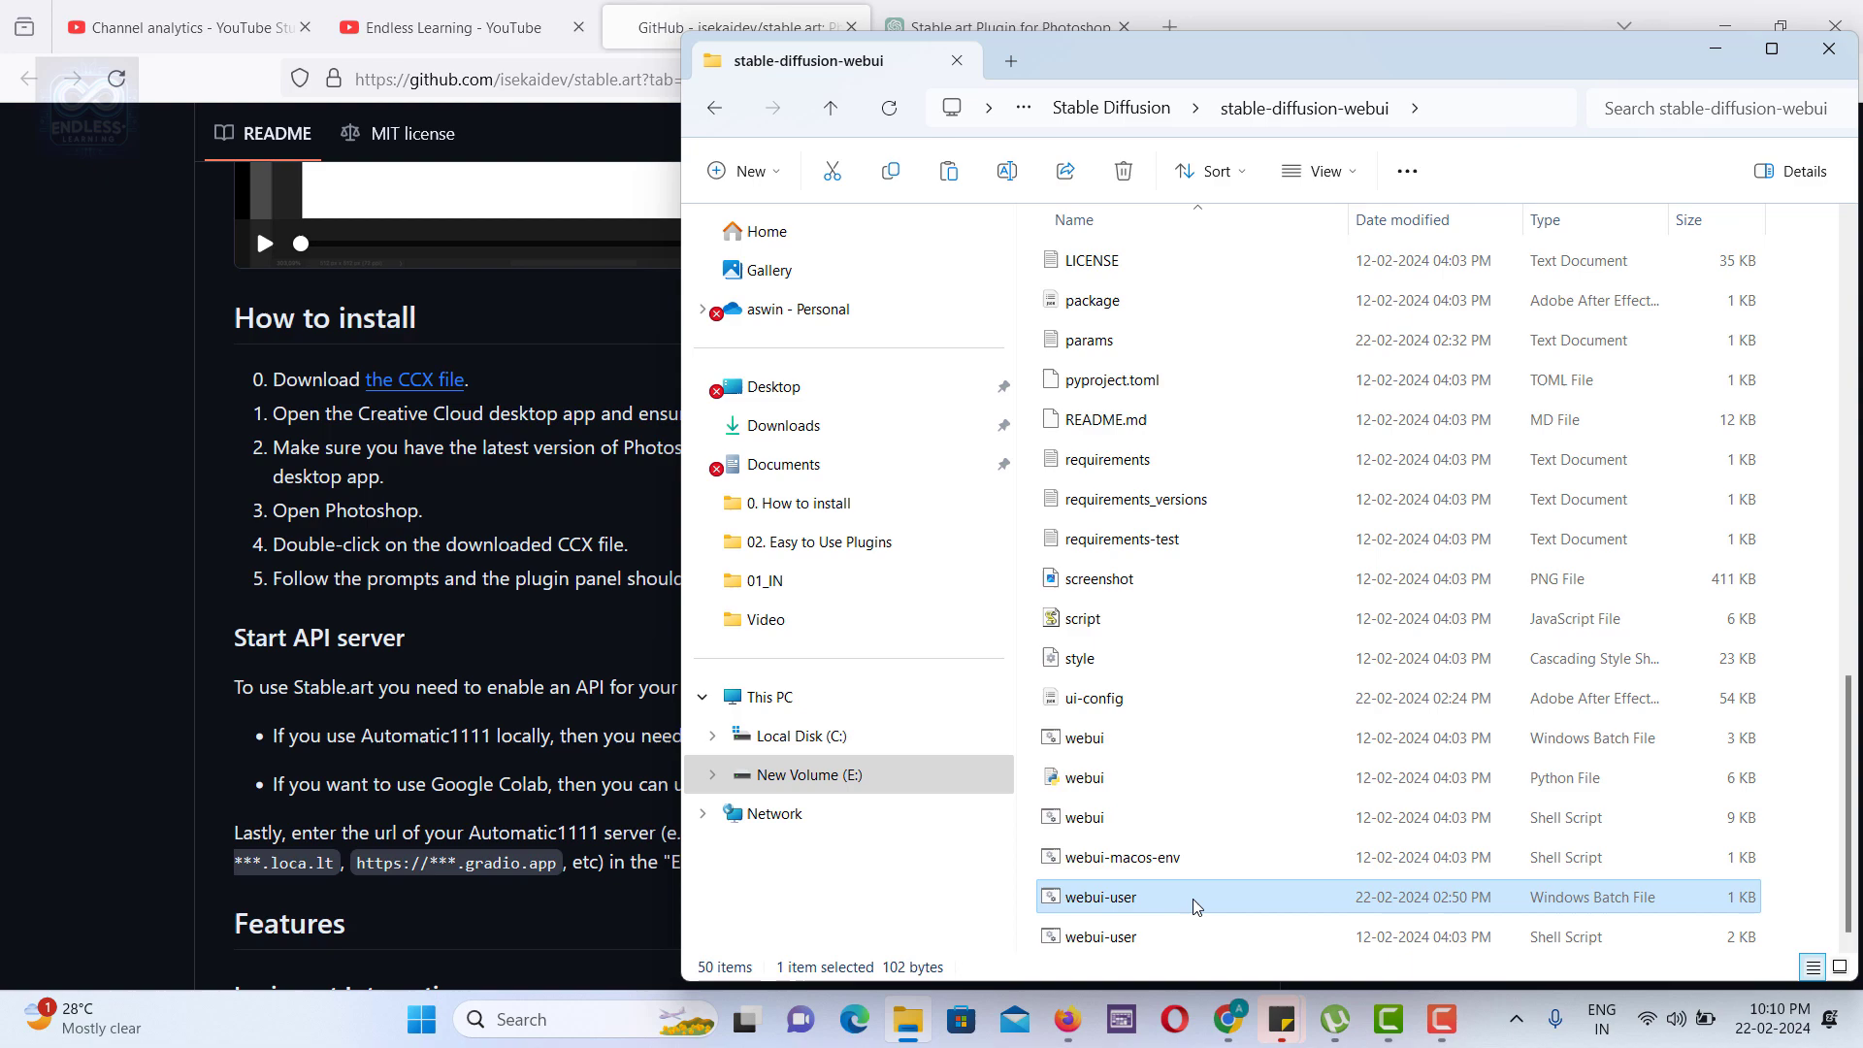
right_click(1193, 905)
click(1356, 715)
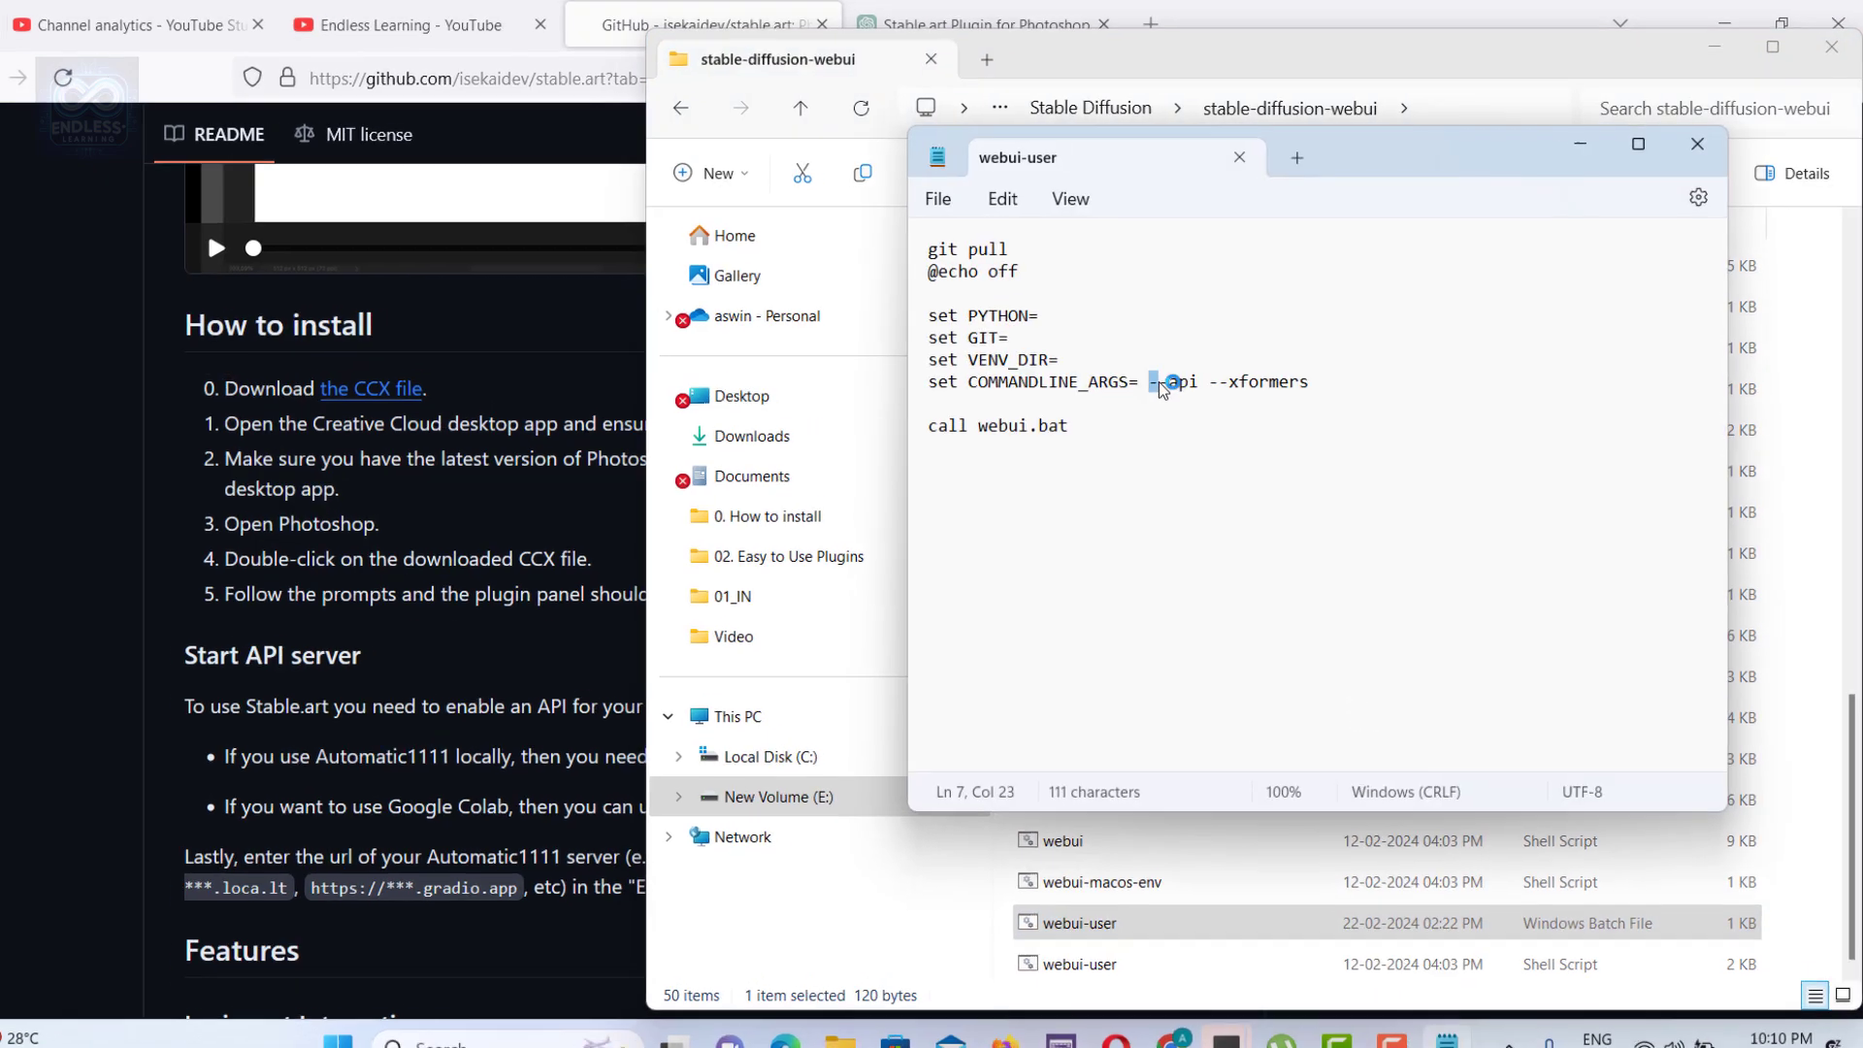
Step: Save webui-user with '--api --xformers' arguments, close Notepad, and run it to start the server
drag(1162, 379, 1338, 381)
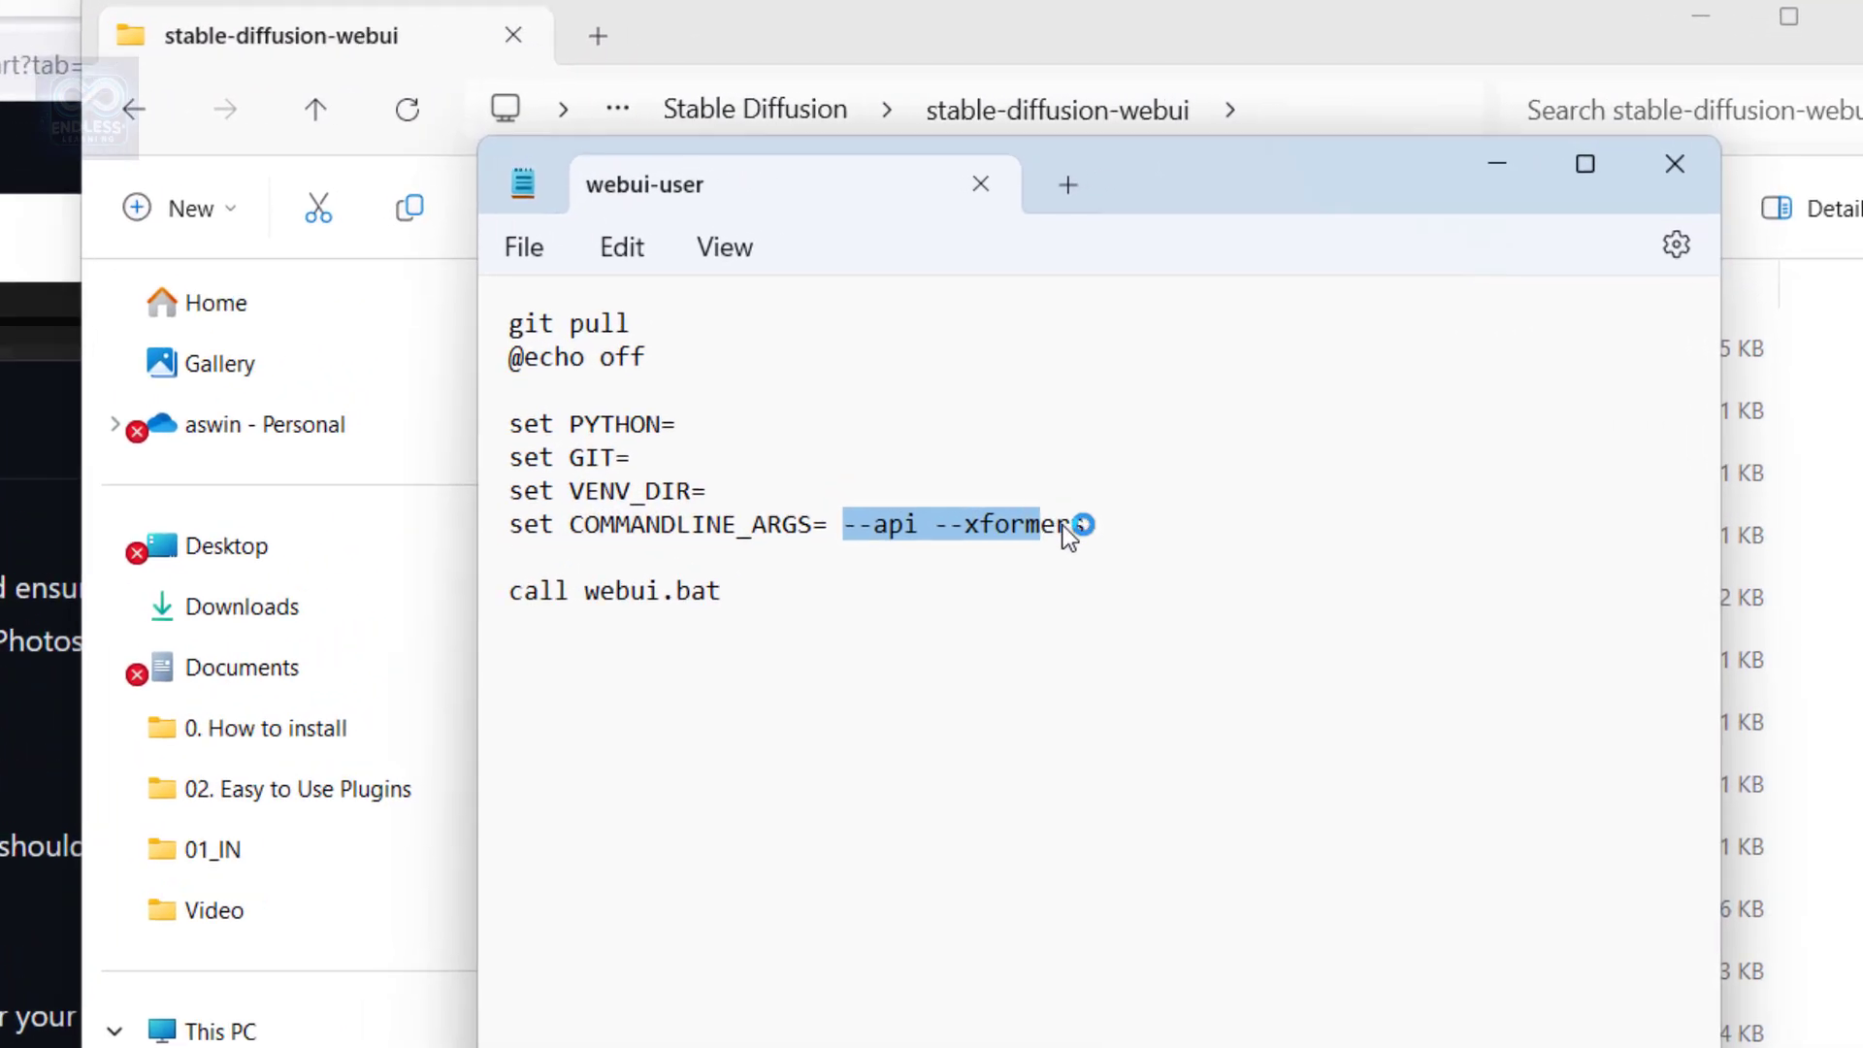
click(378, 264)
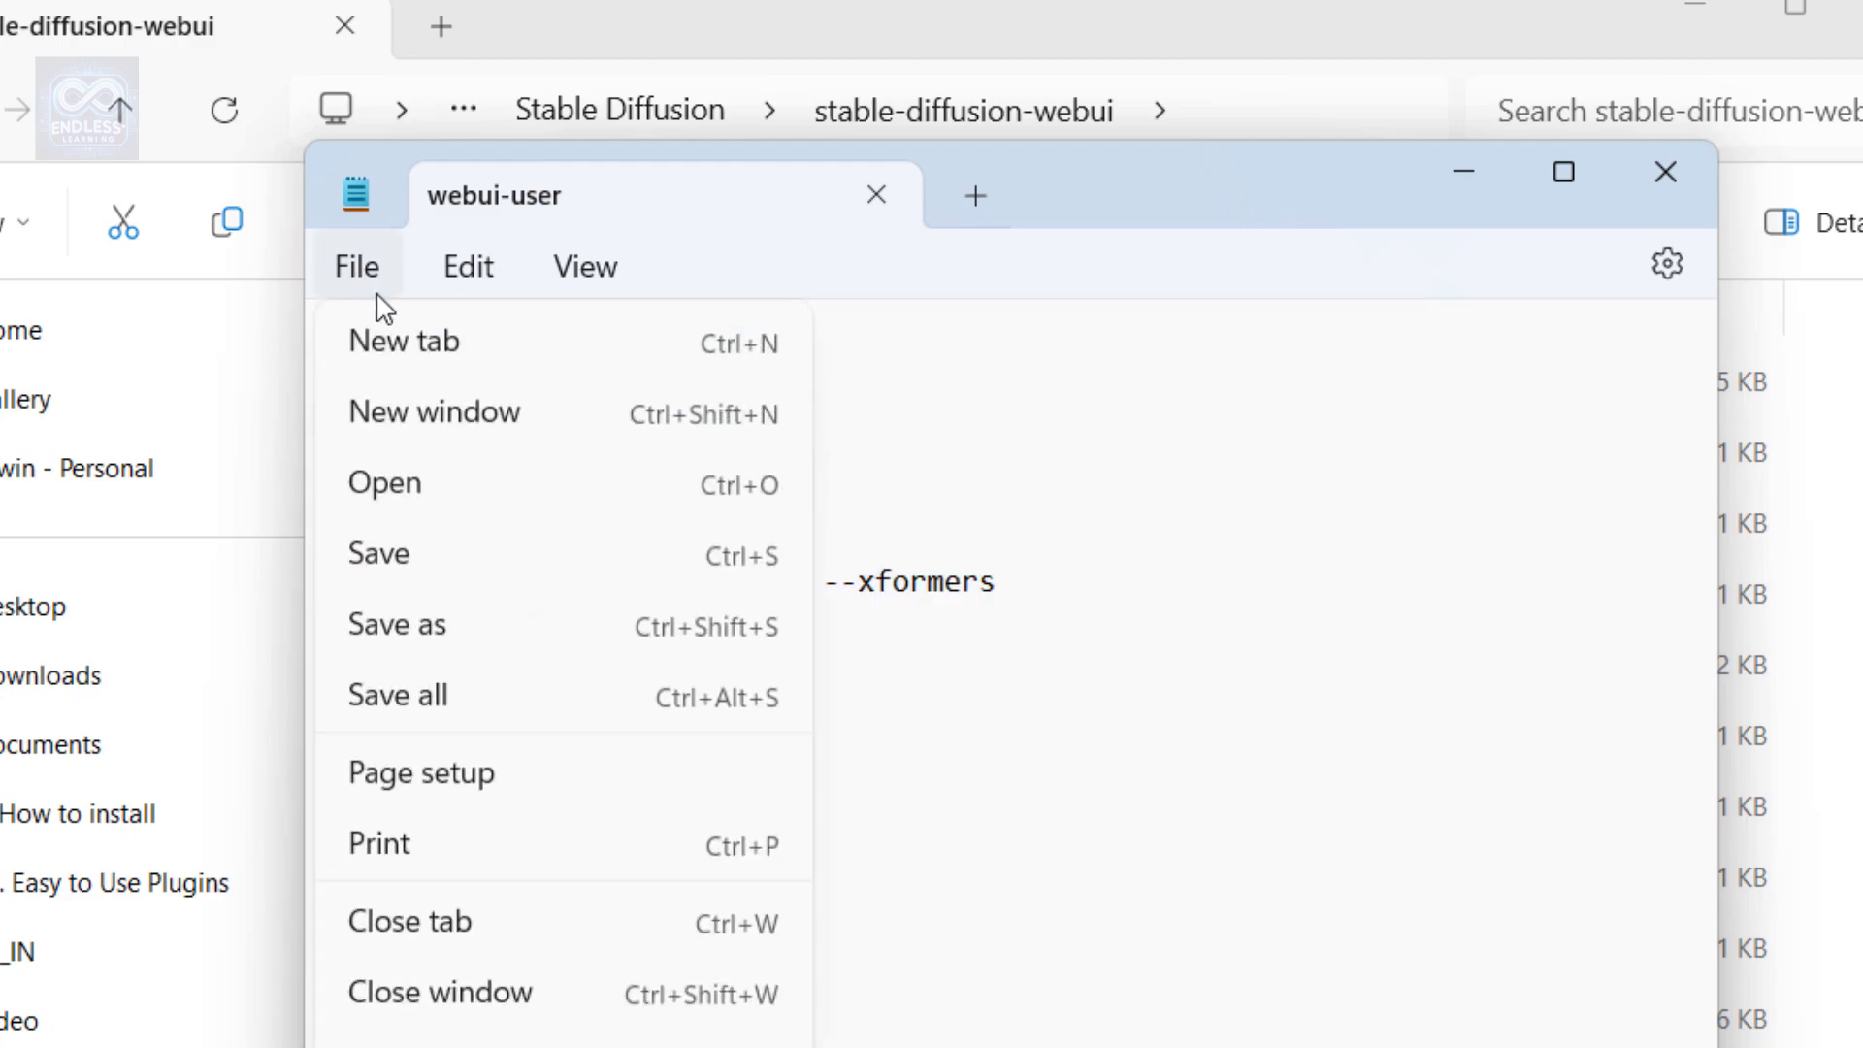
click(445, 551)
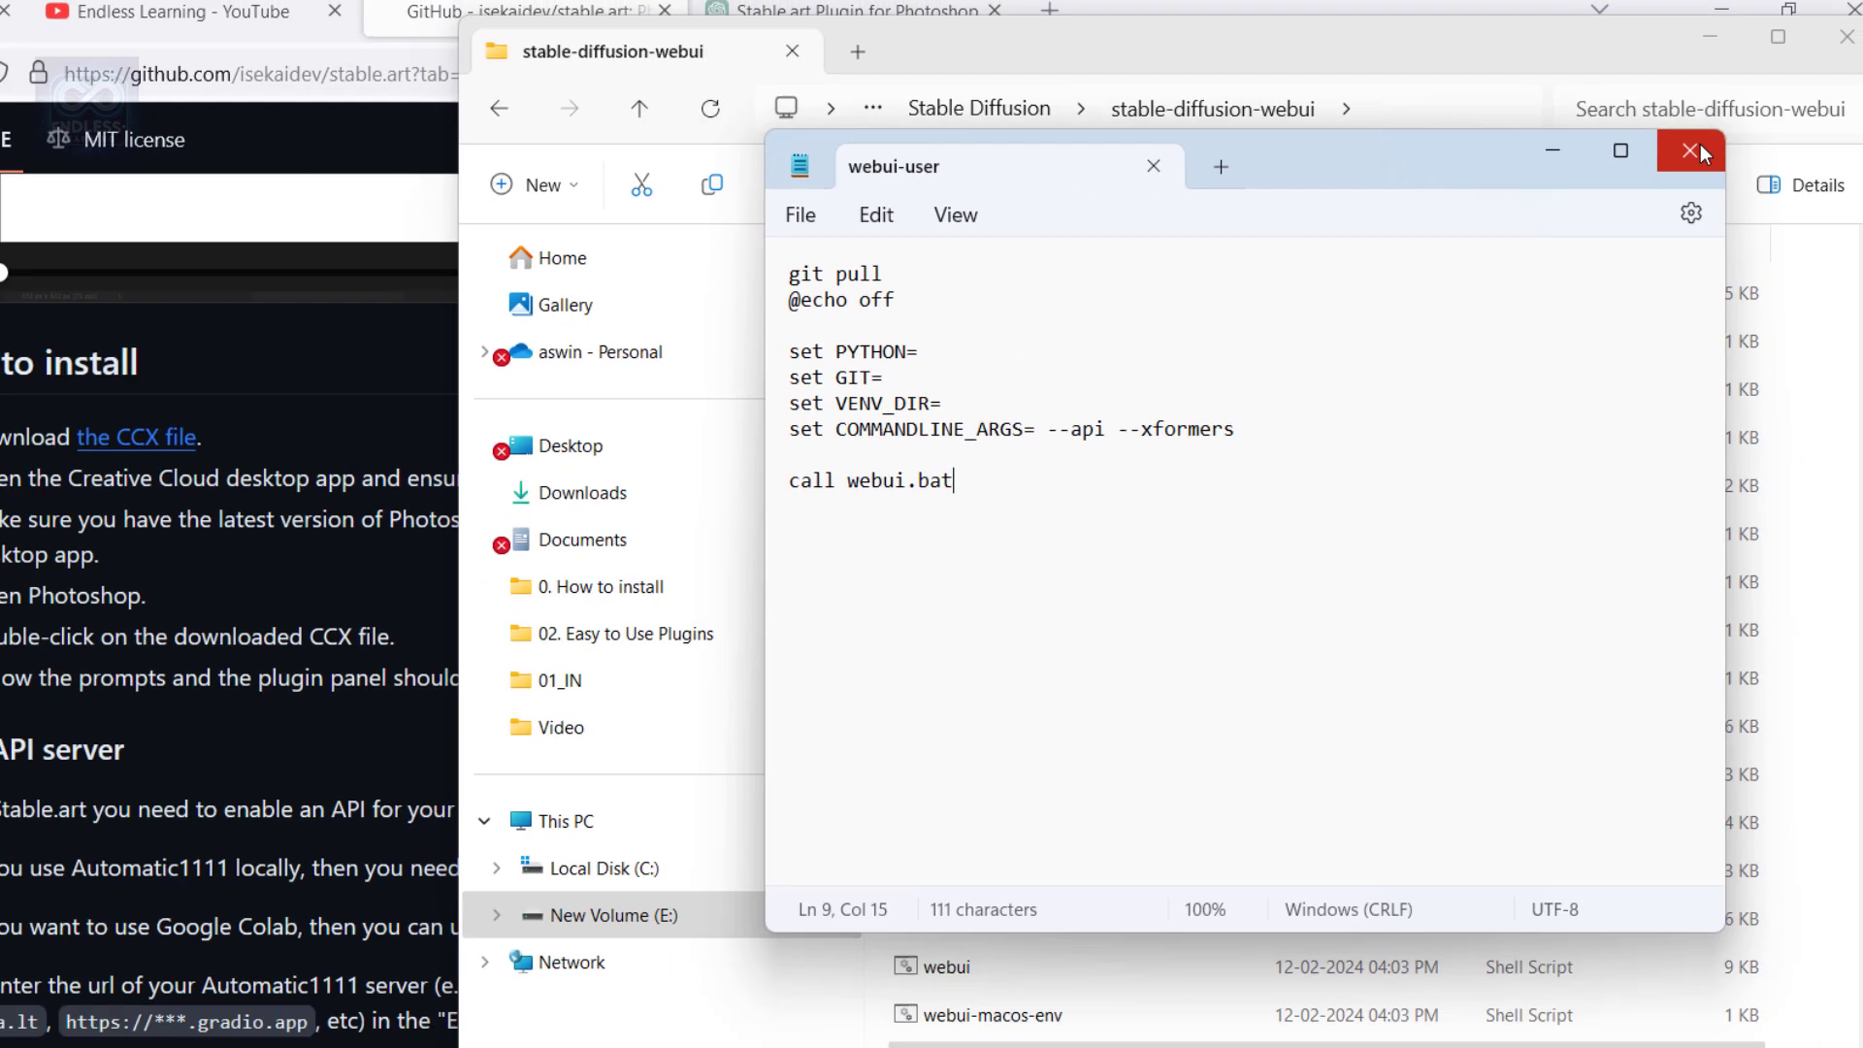
click(1700, 151)
double_click(1202, 901)
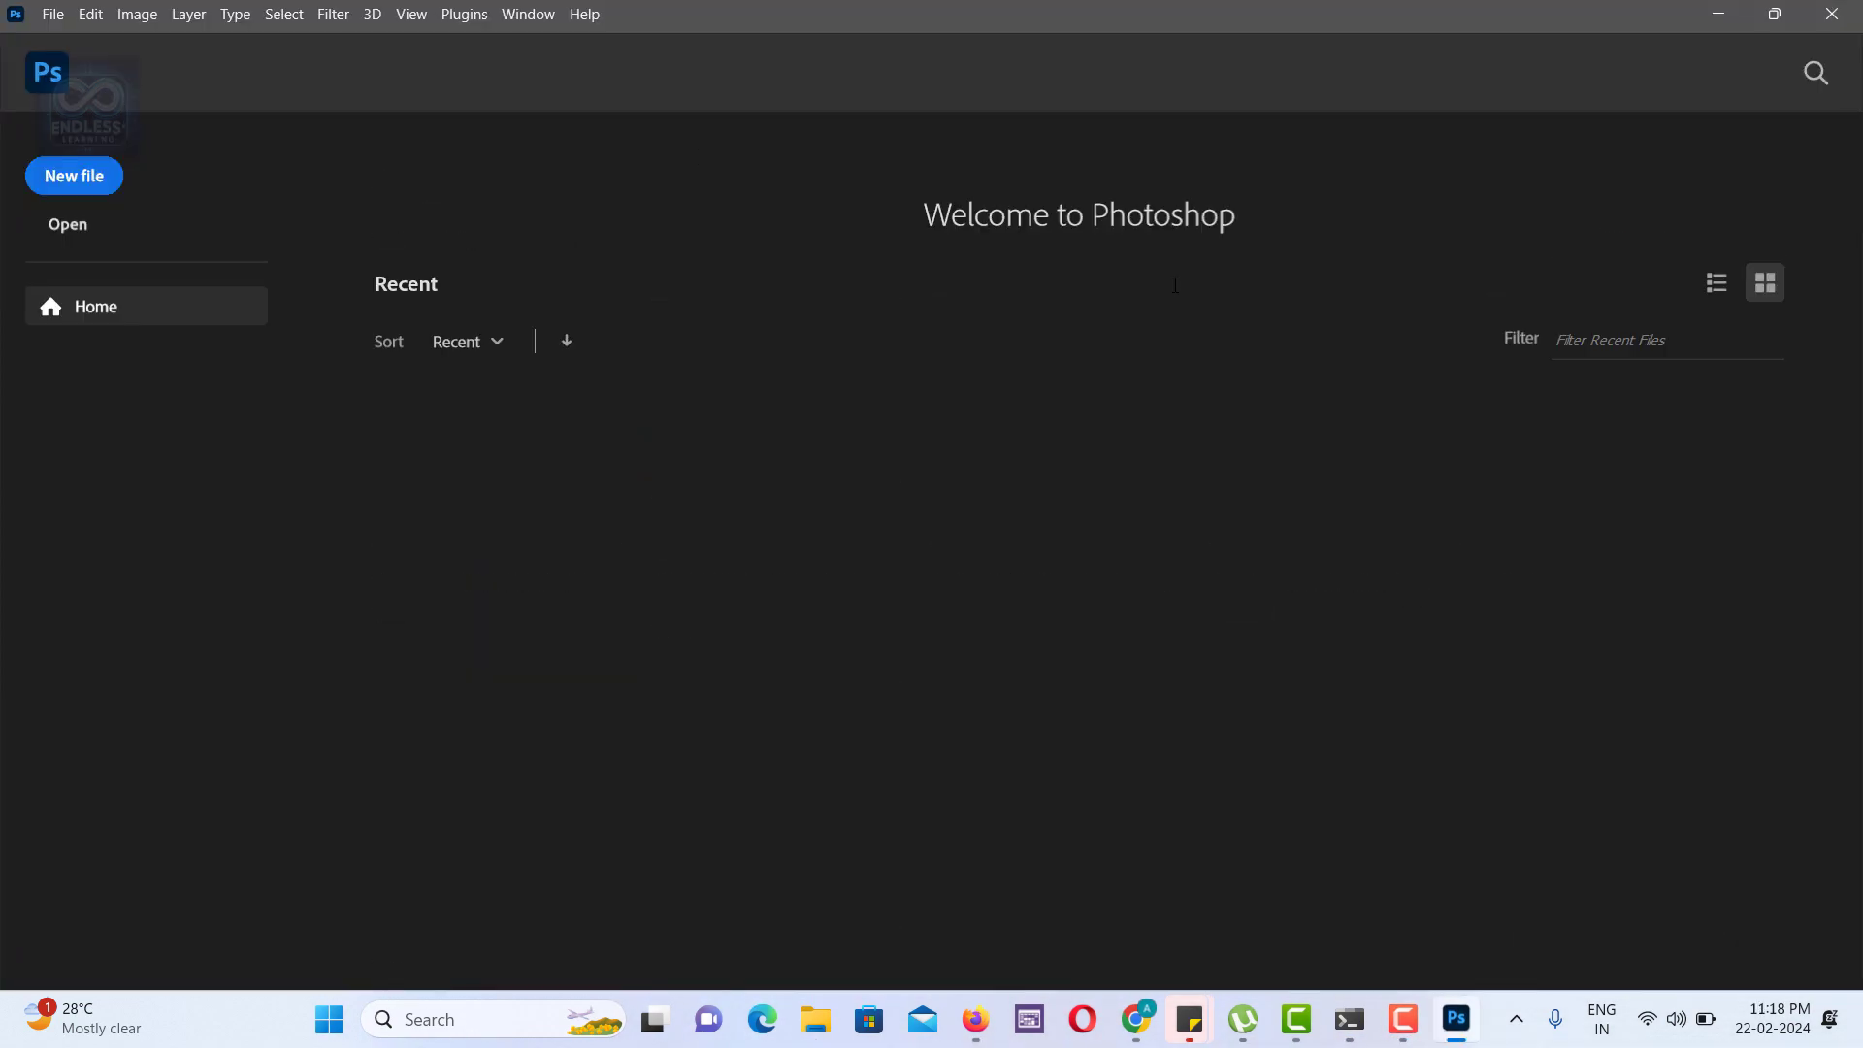
key(ctrl+n)
click(1351, 844)
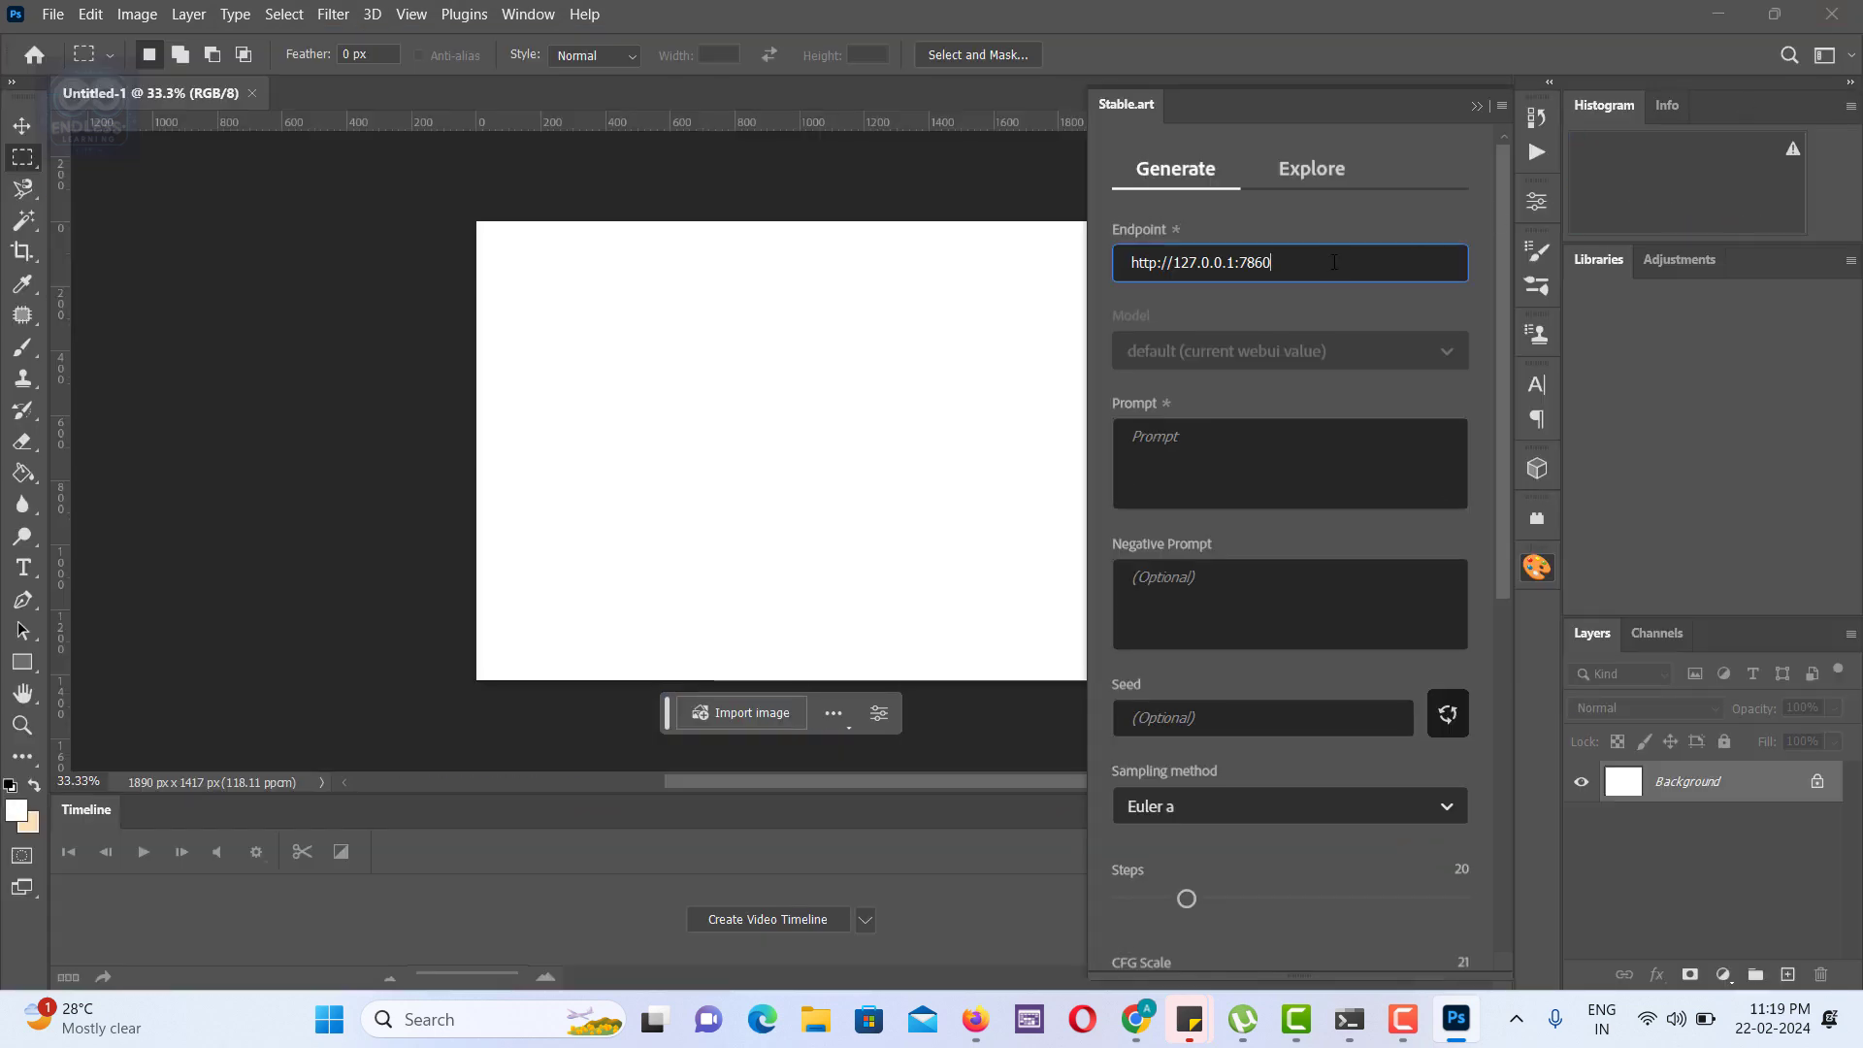
click(1347, 1018)
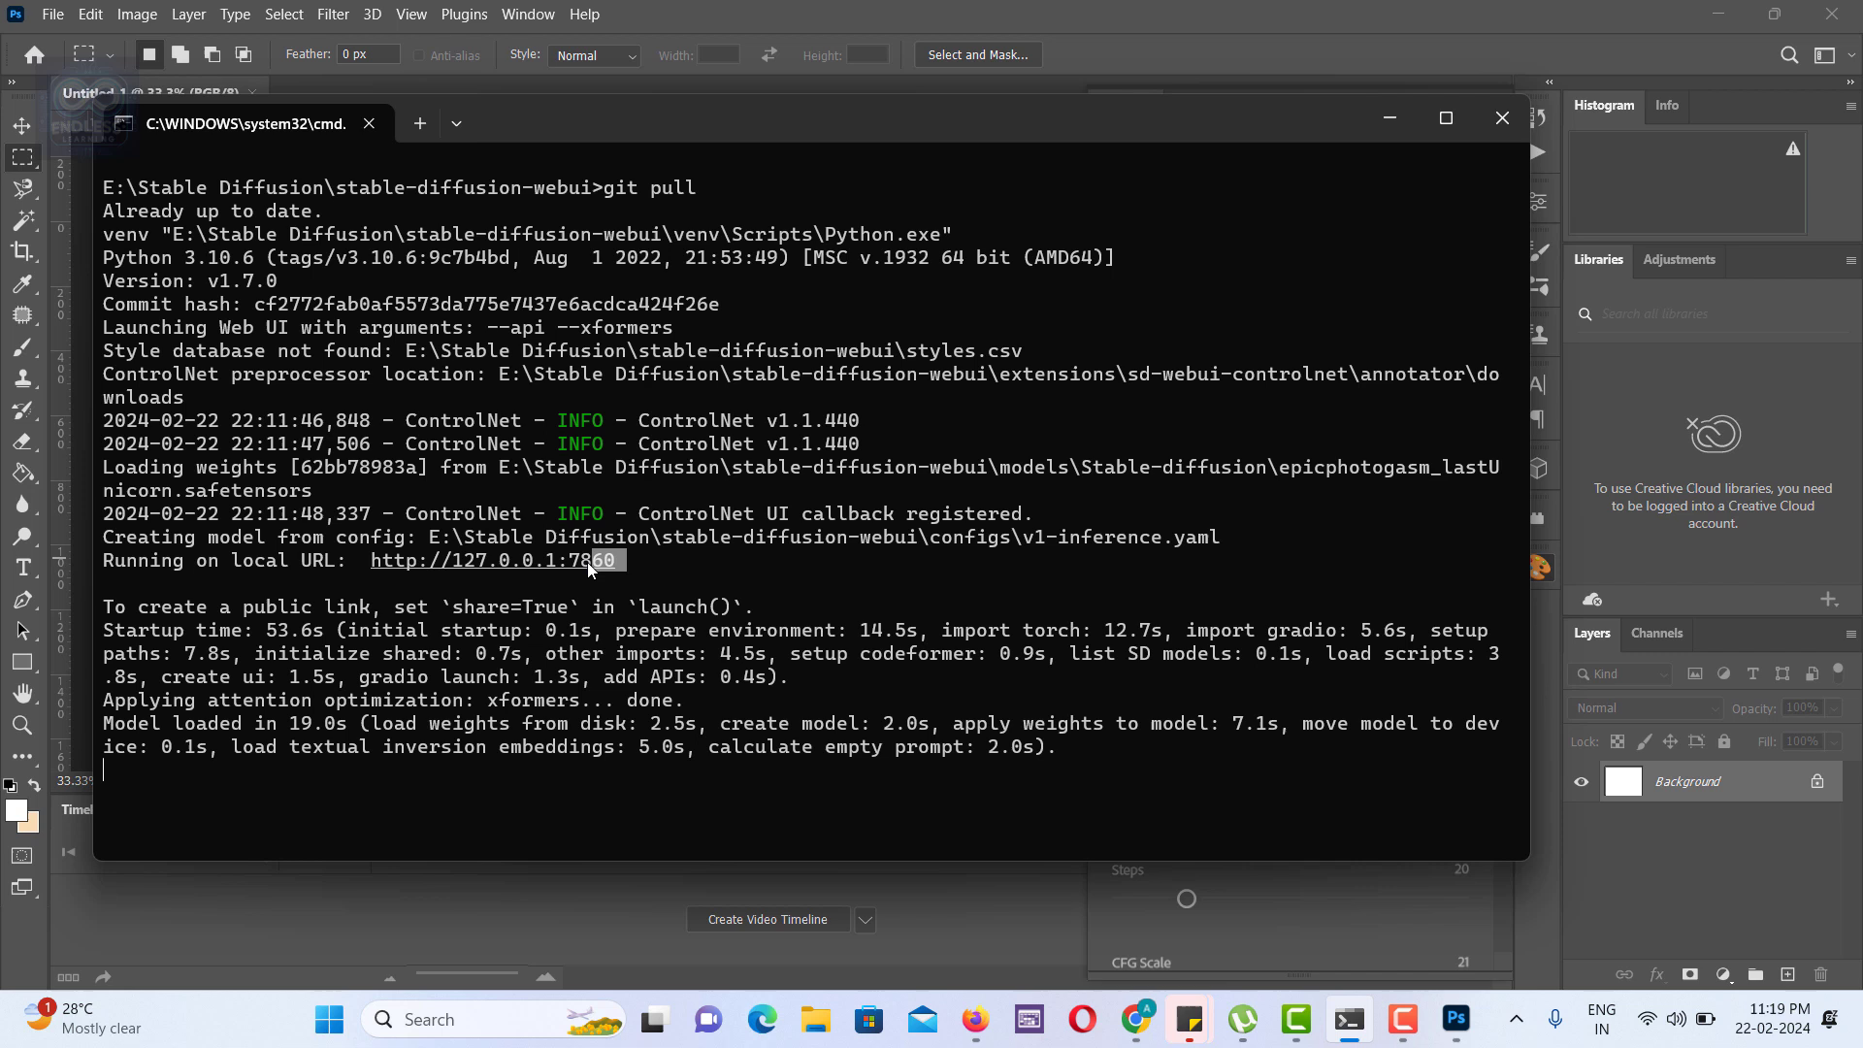
drag(473, 554, 426, 566)
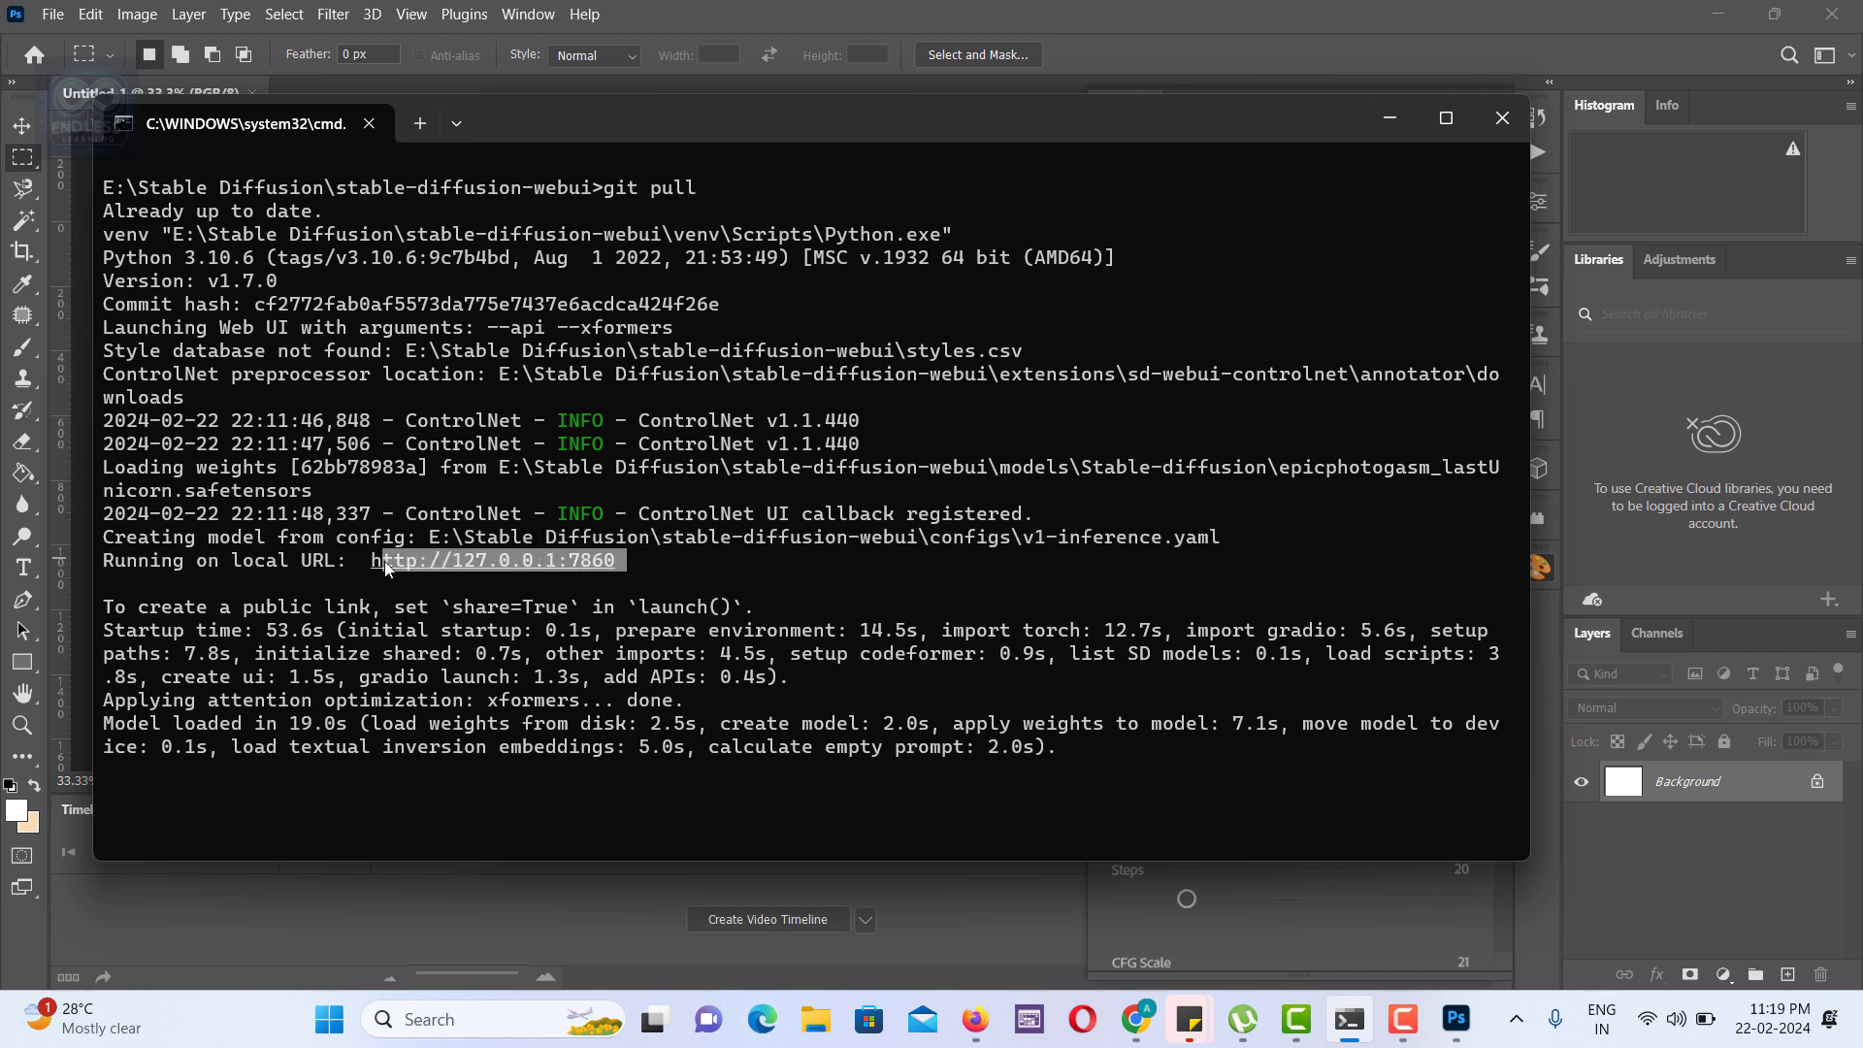
key(ctrl+c)
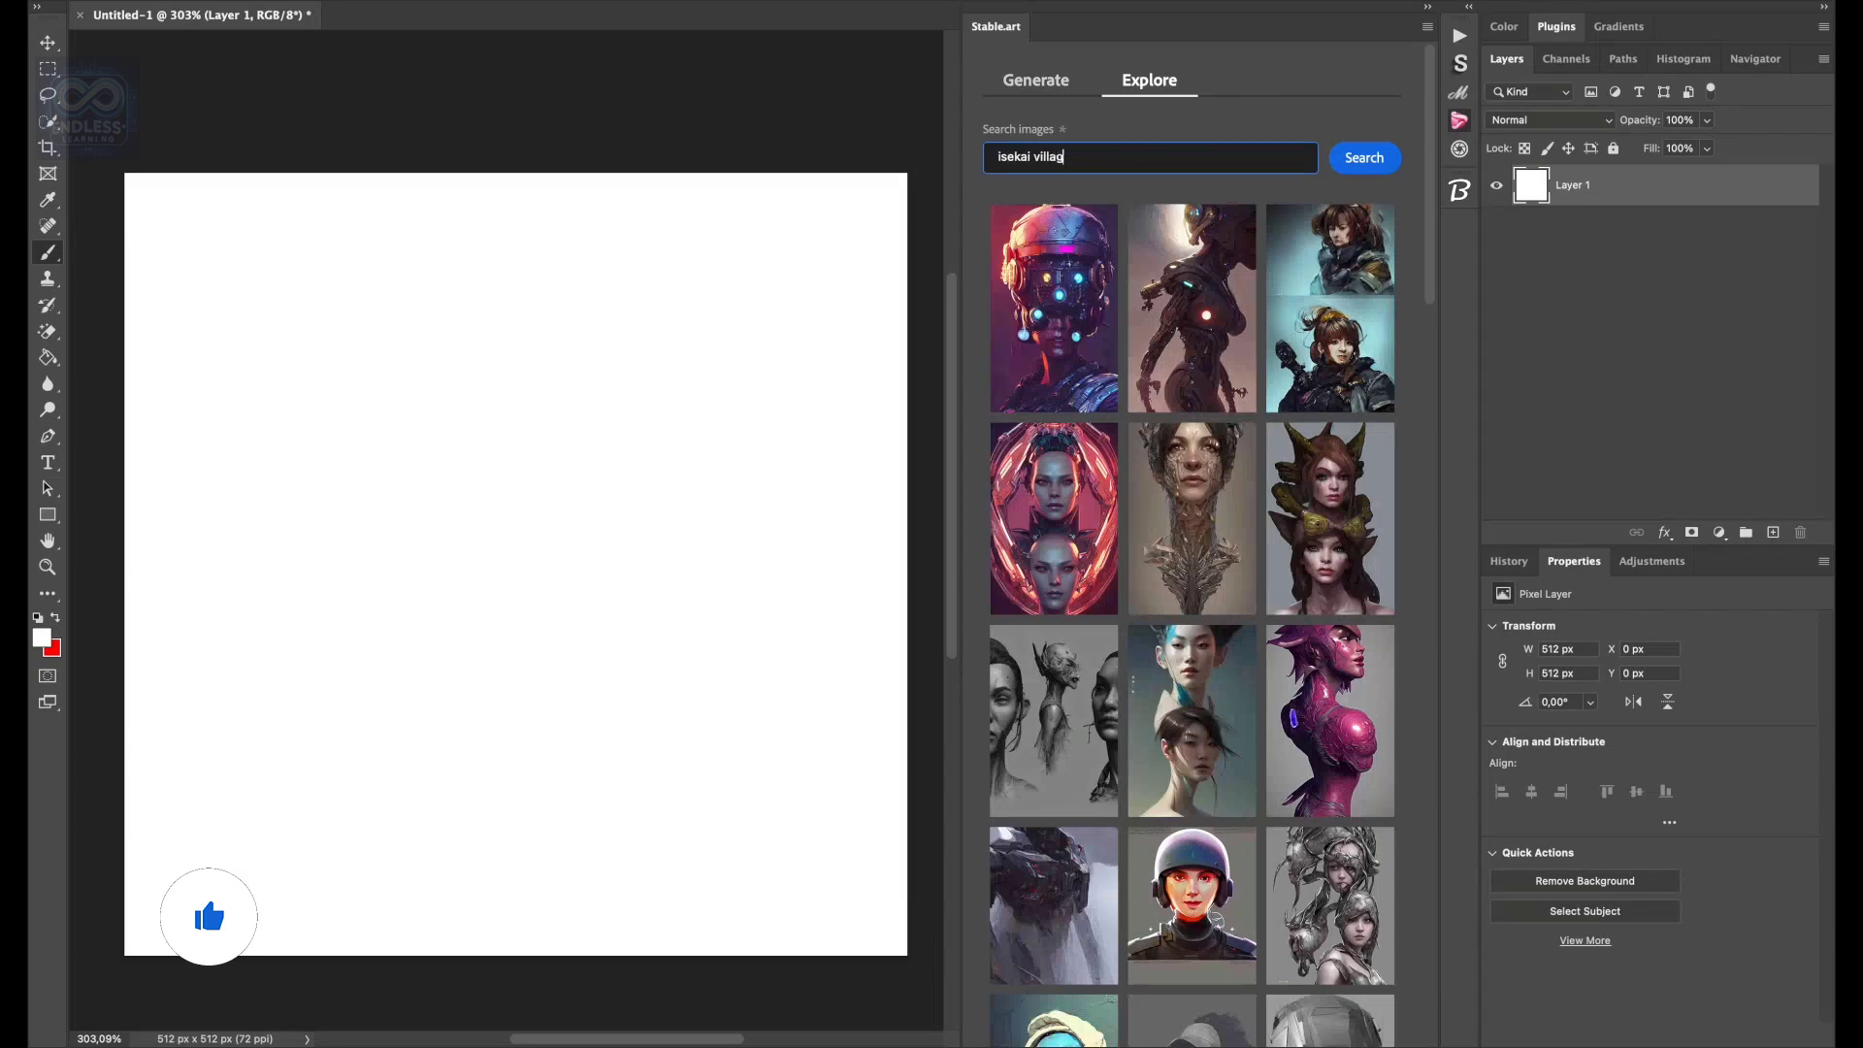
text(ekai villag)
Step: Generate a village scene from an 'isekai village' Explore result's prompt
key(Return)
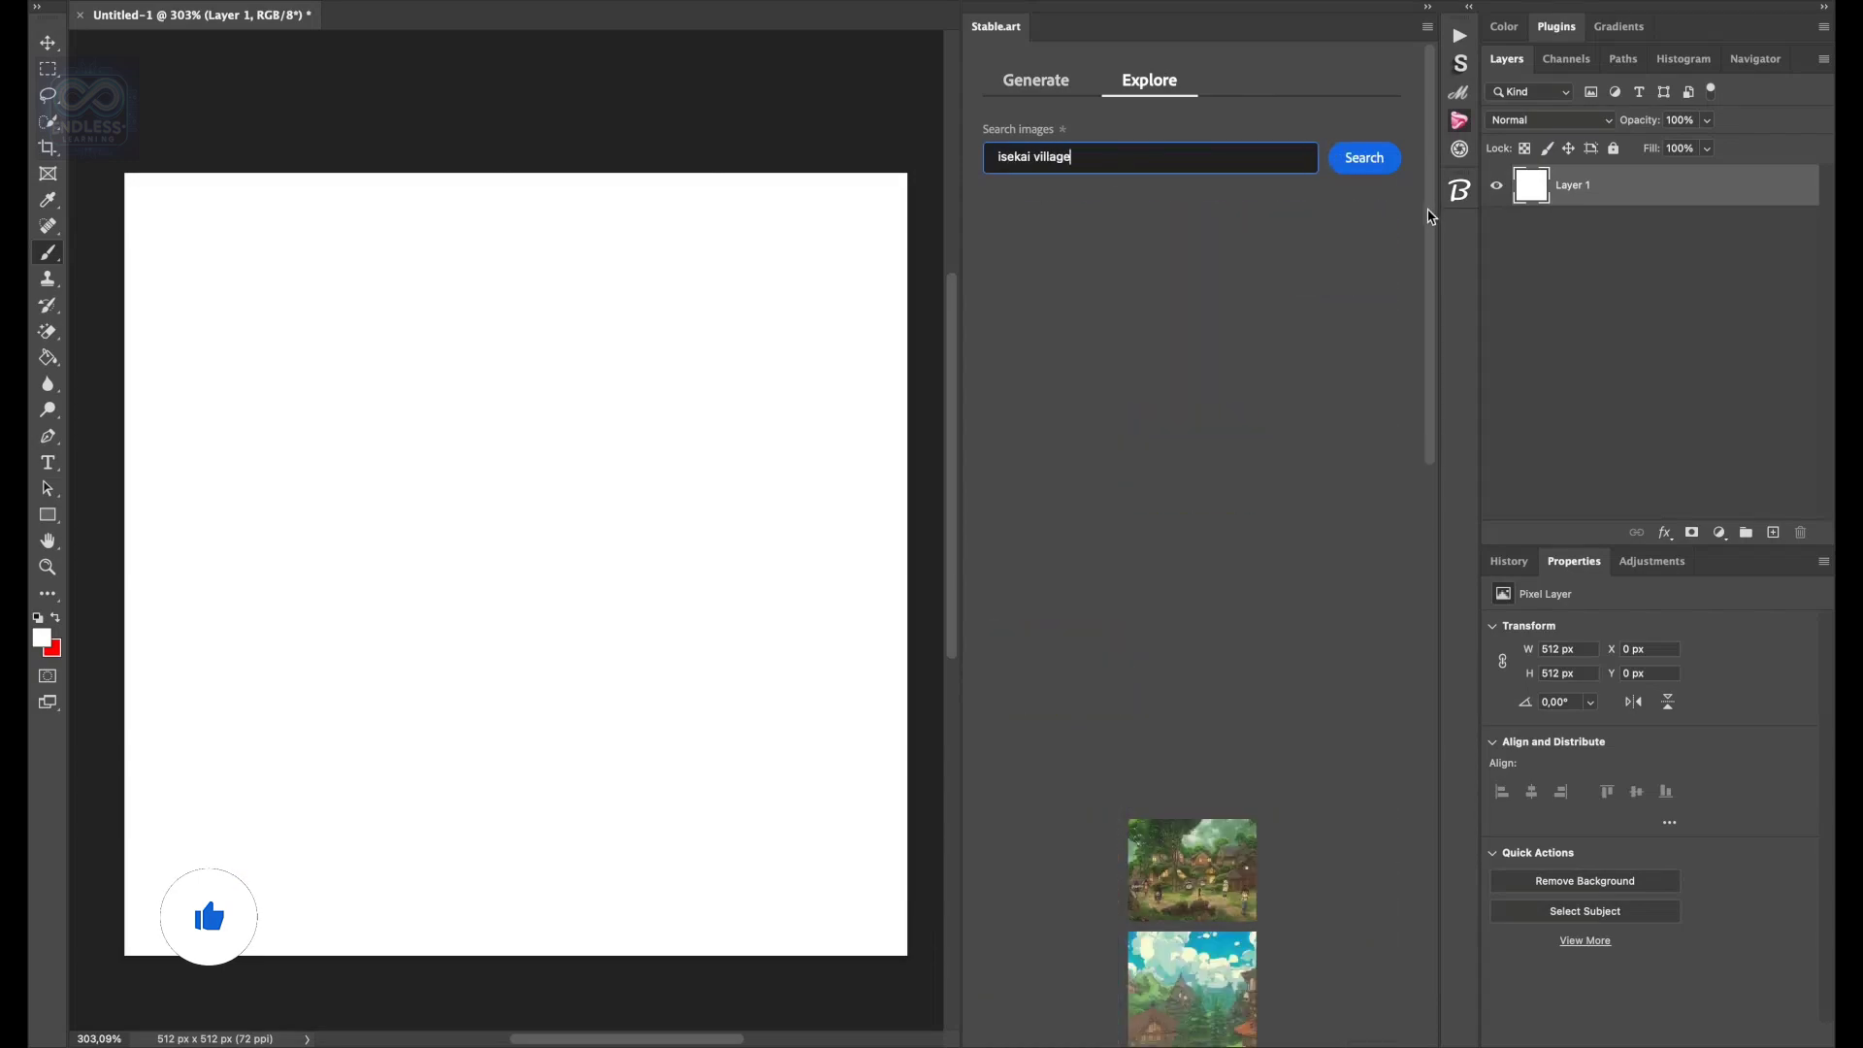
click(1247, 438)
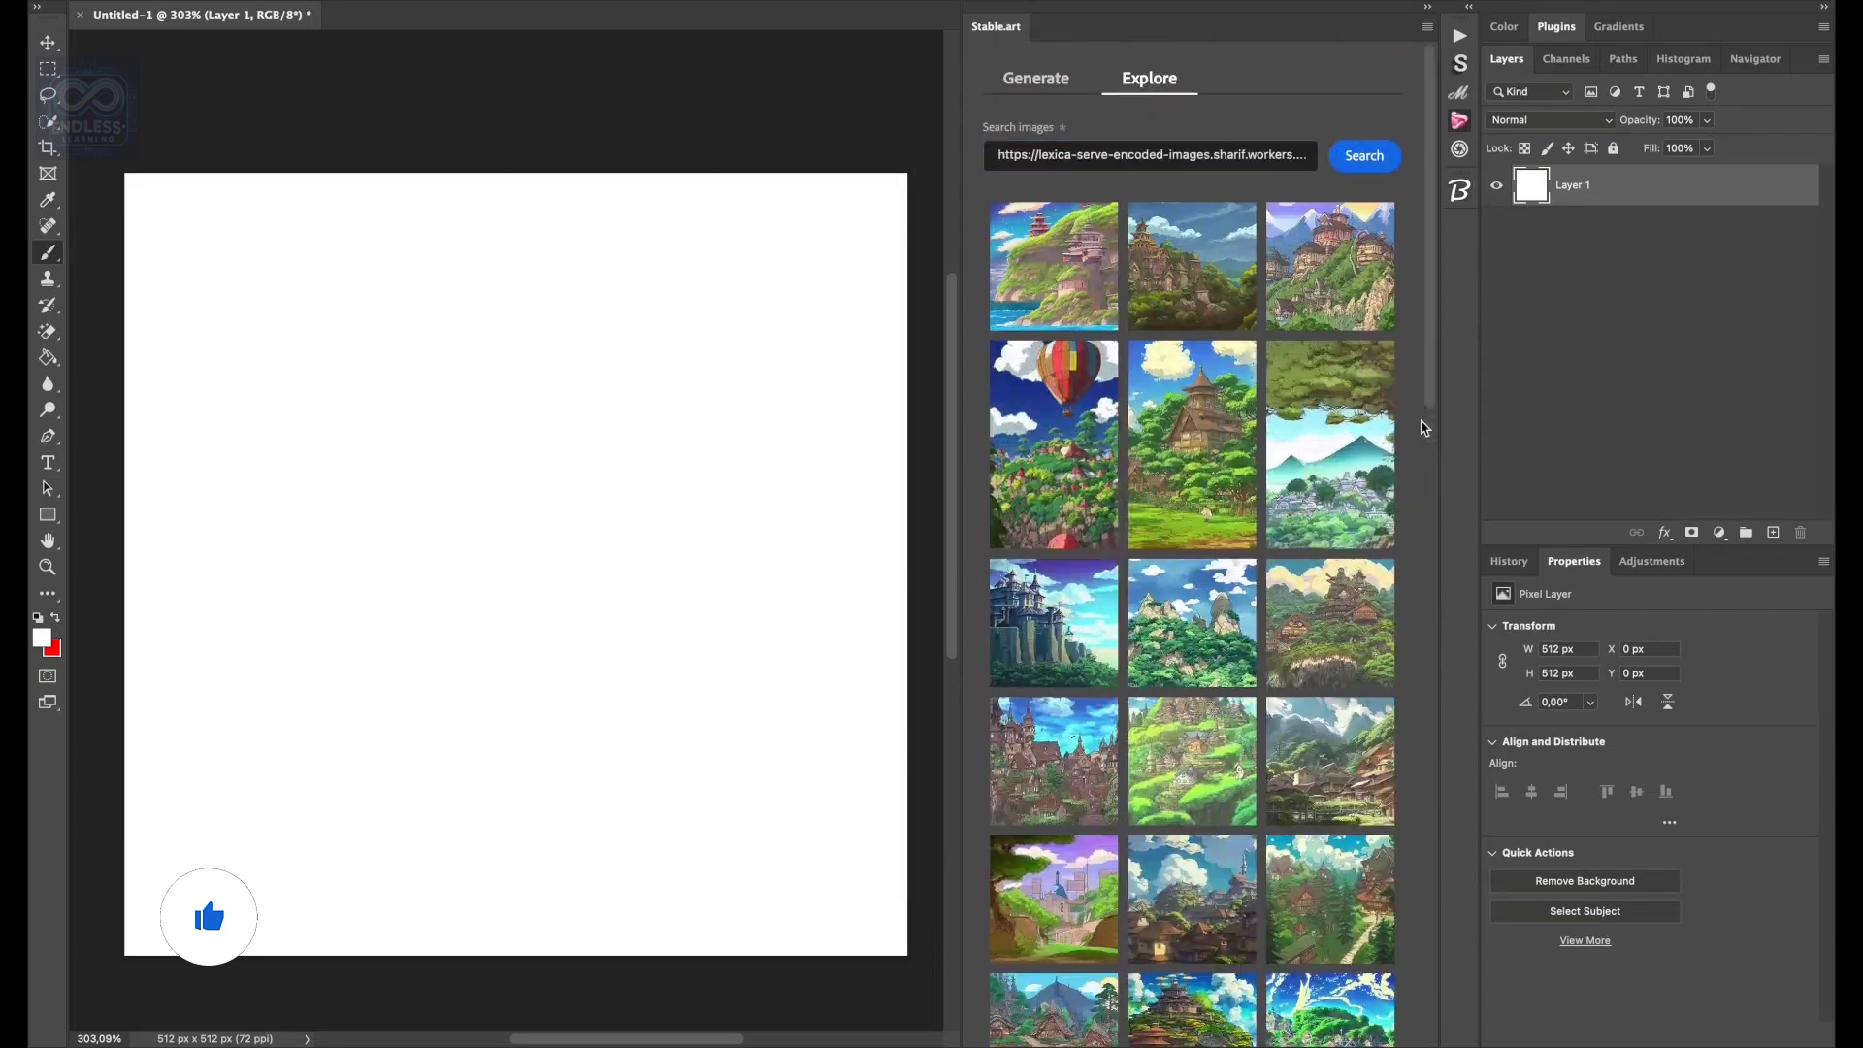
mouse_move(1191, 444)
click(1190, 378)
click(1191, 835)
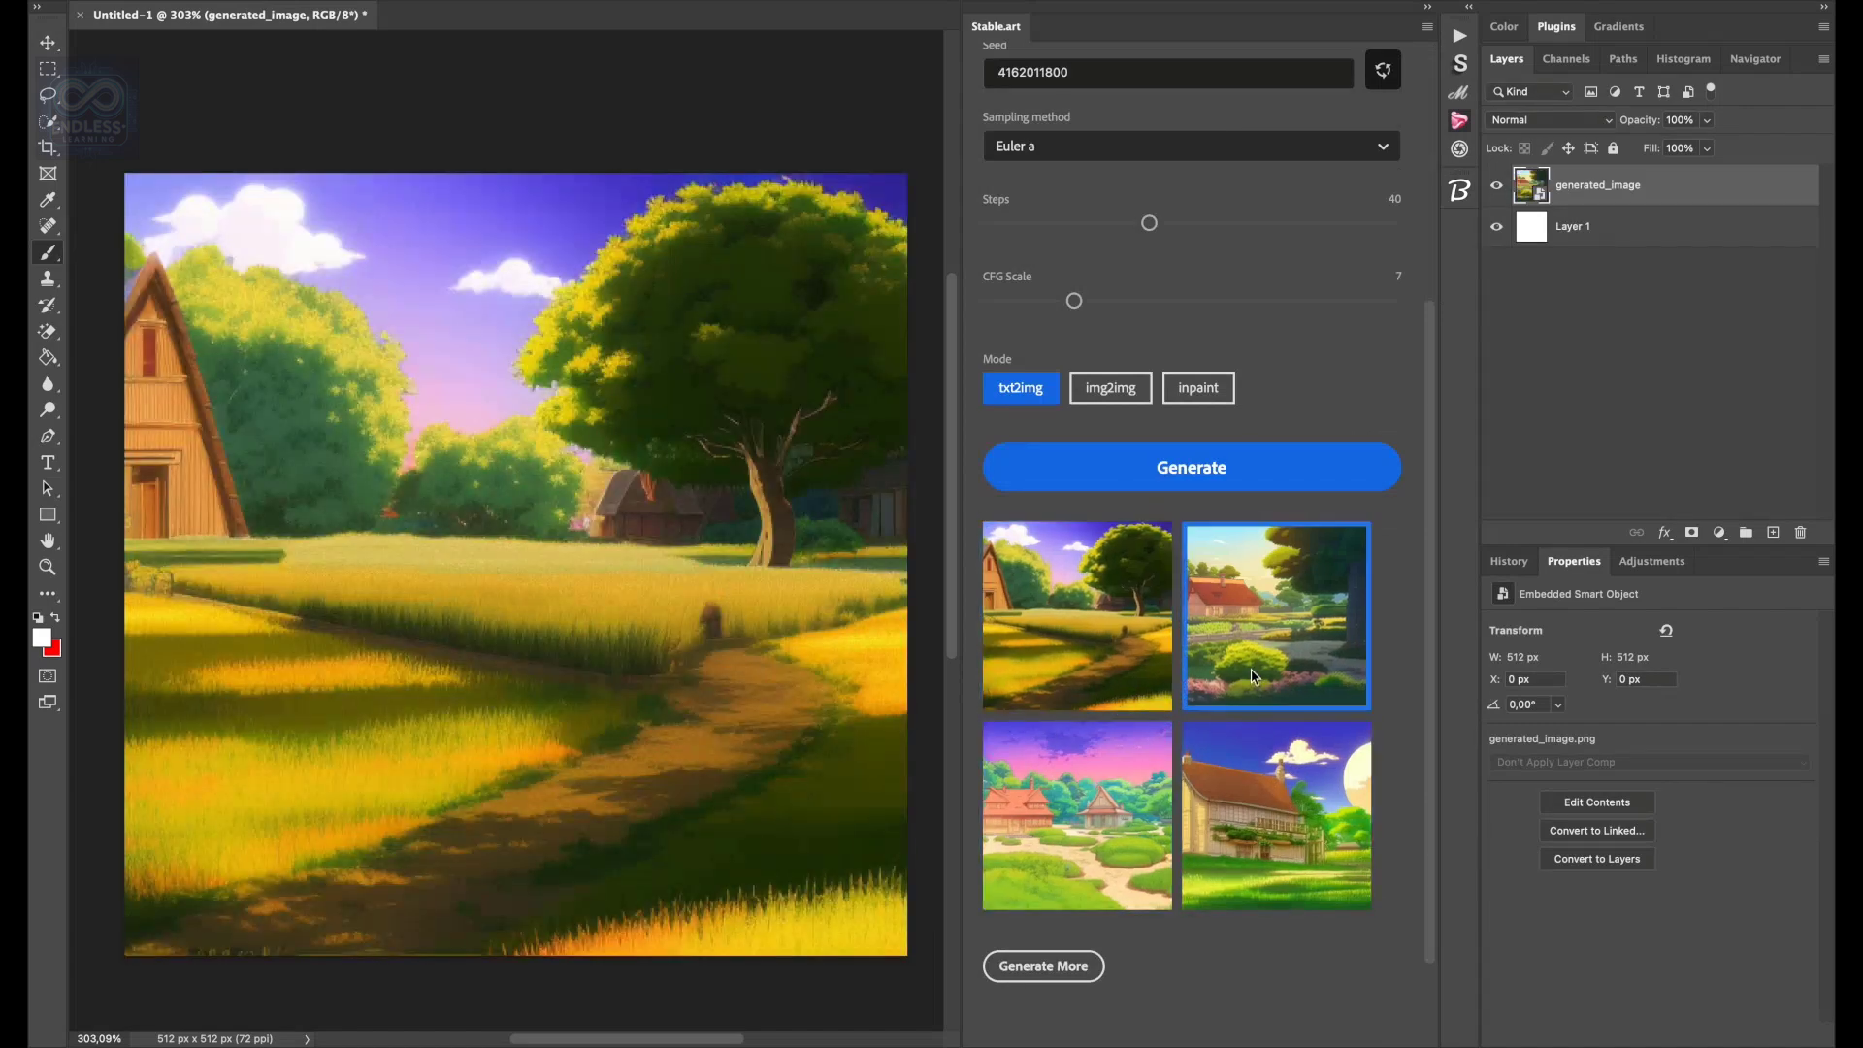
Step: Select the house with the Object Selection Tool and search Explore for anime house images
right_click(47, 121)
click(145, 117)
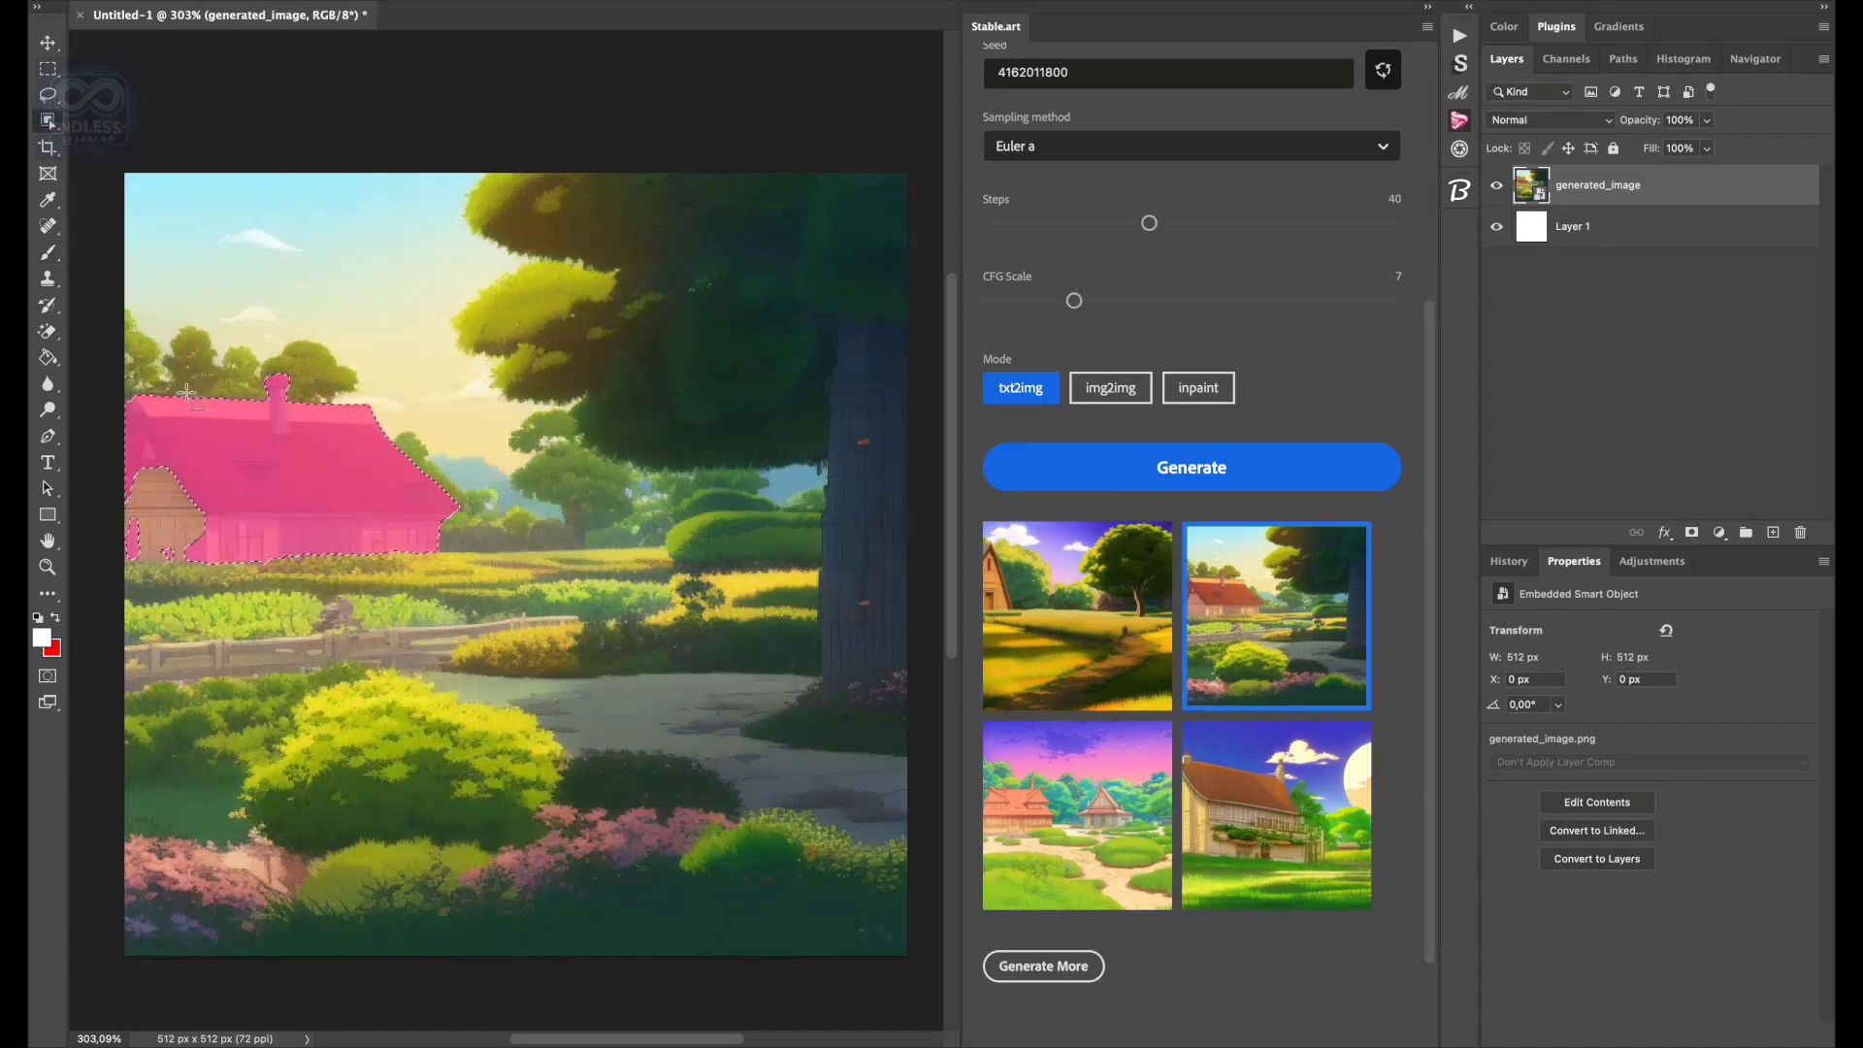
click(290, 473)
scroll(1273, 305, up, 3)
click(1148, 65)
triple_click(1102, 156)
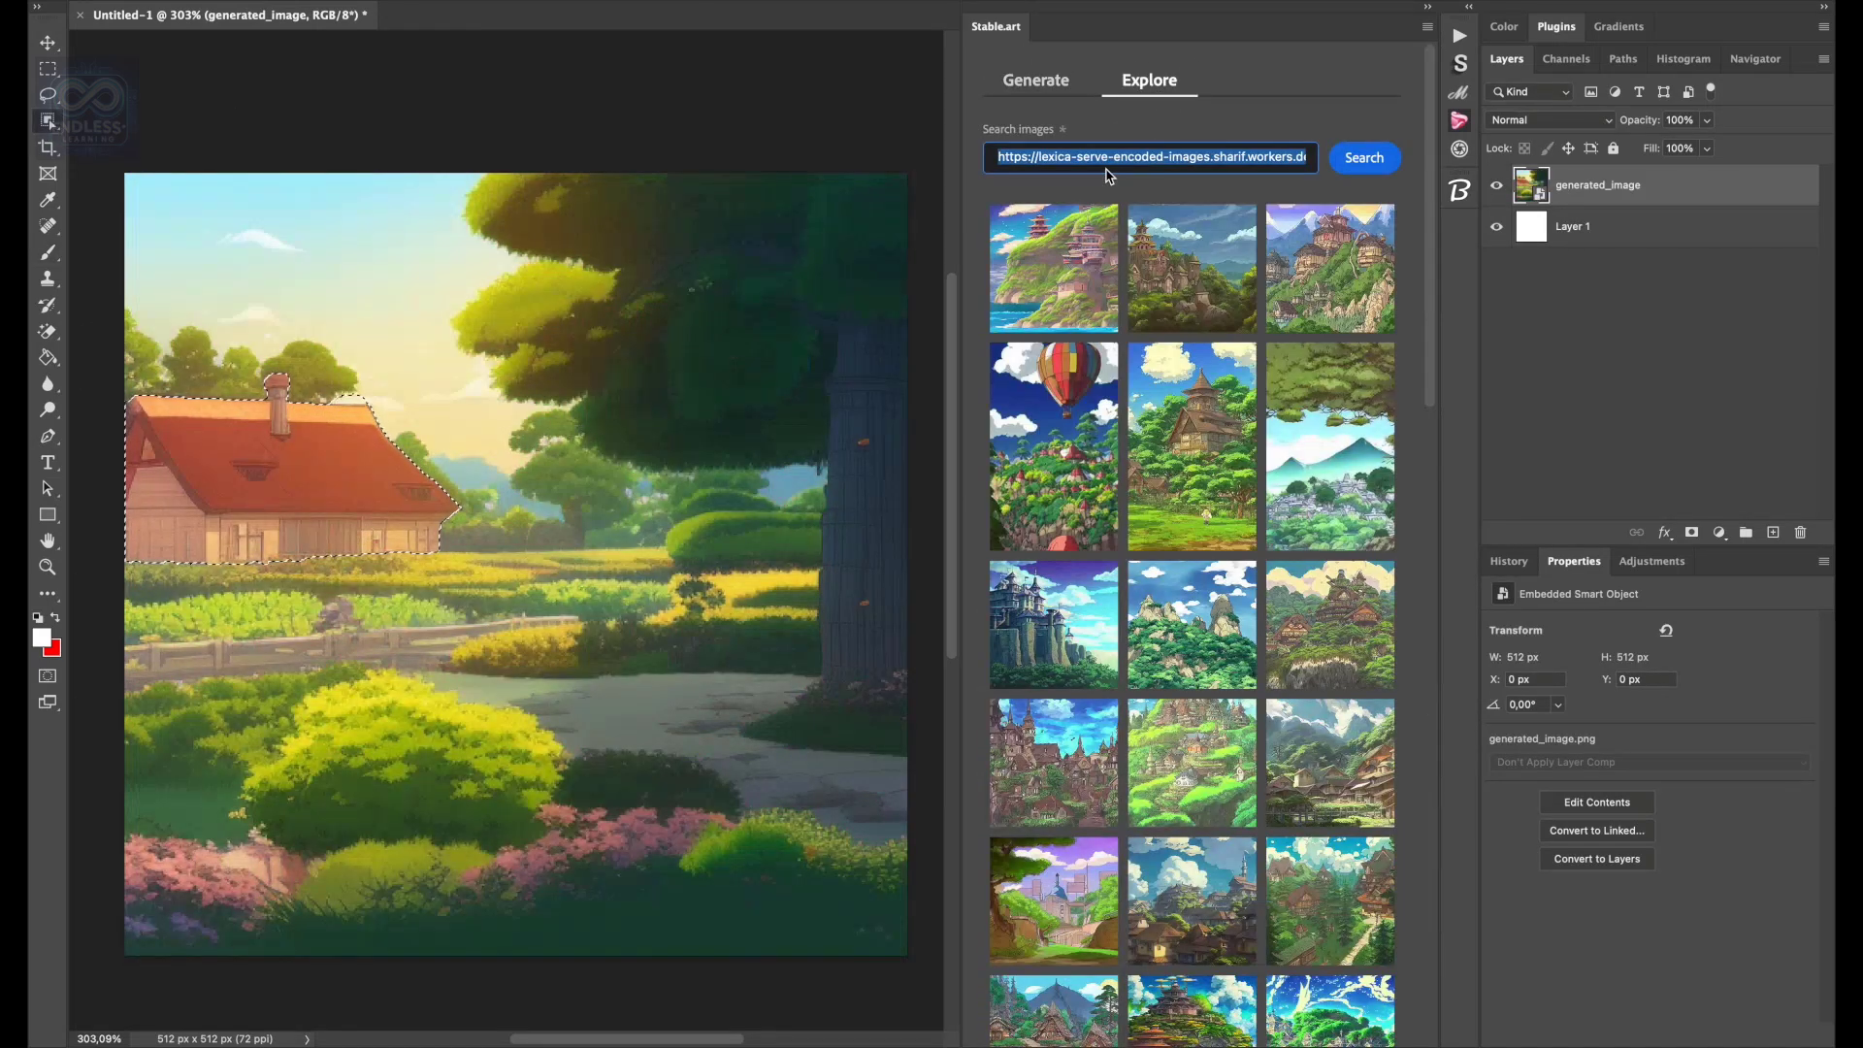
text(anime house)
key(Return)
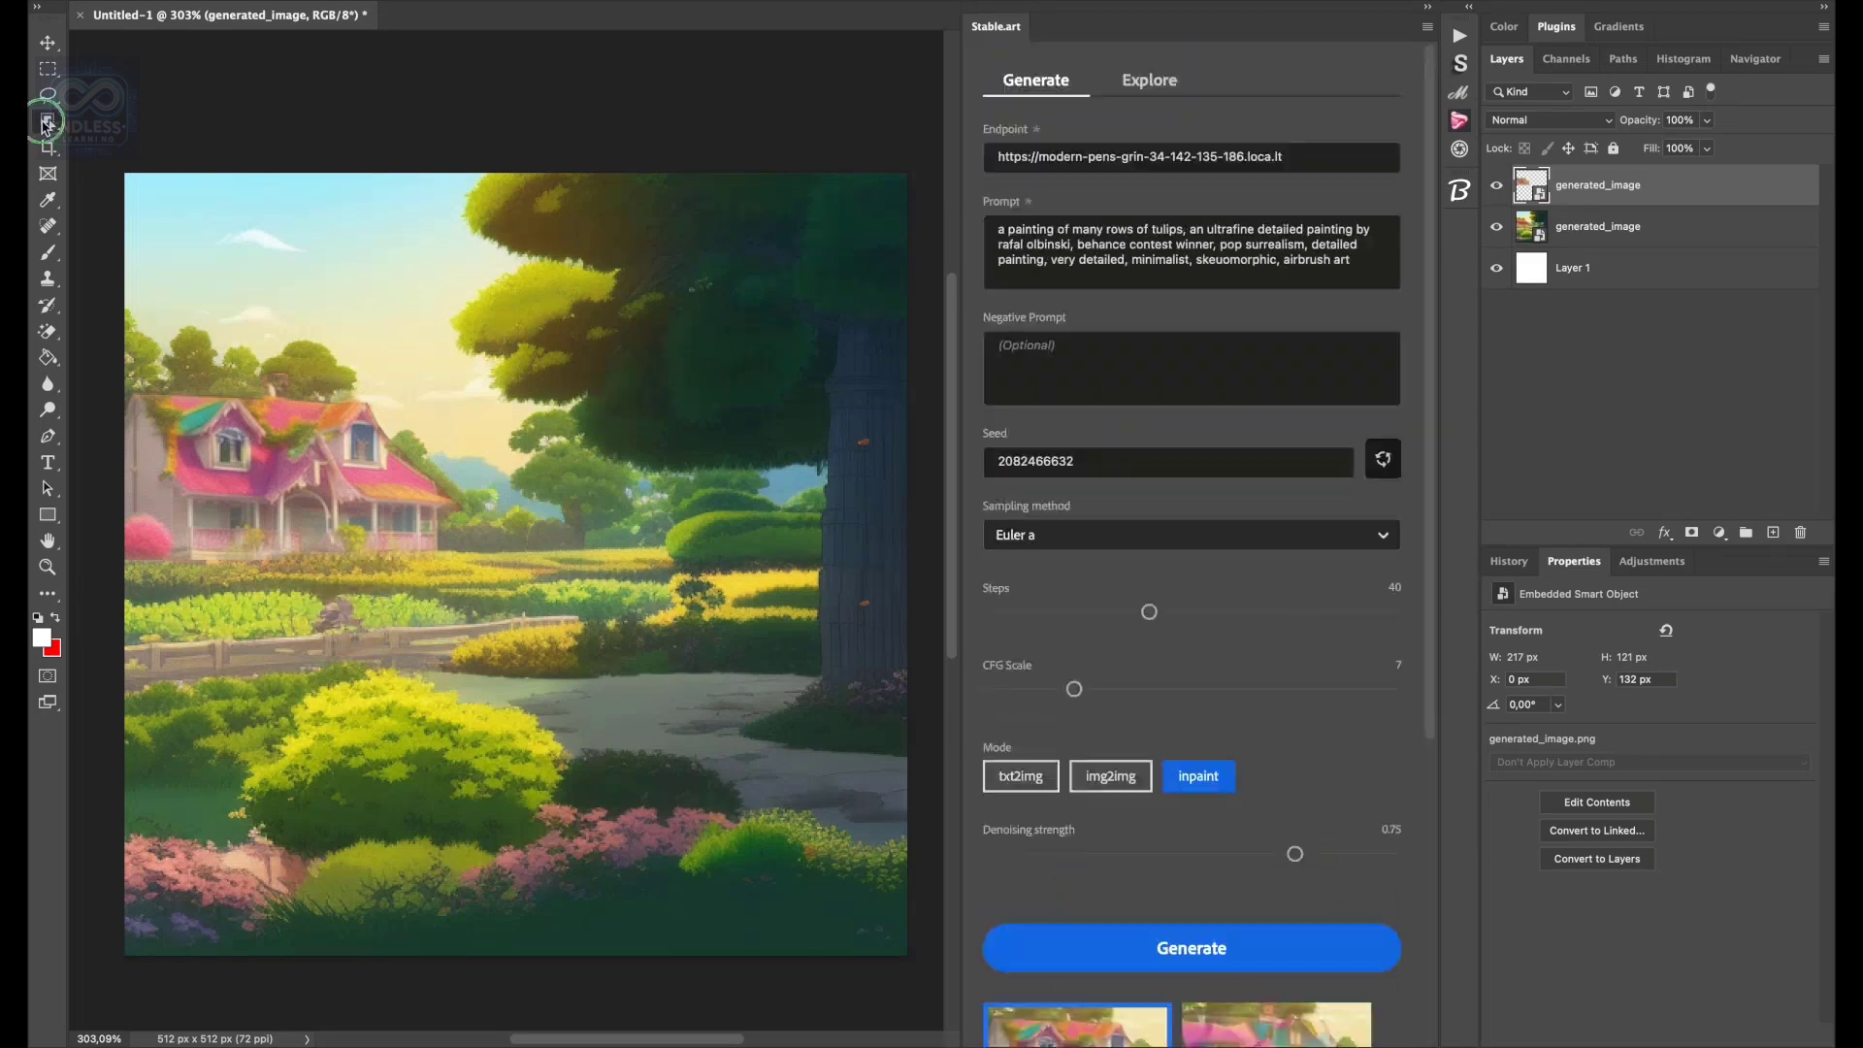
Step: Lasso the foreground bushes on the generated_image layer and inpaint them with a tulip variant
click(1597, 226)
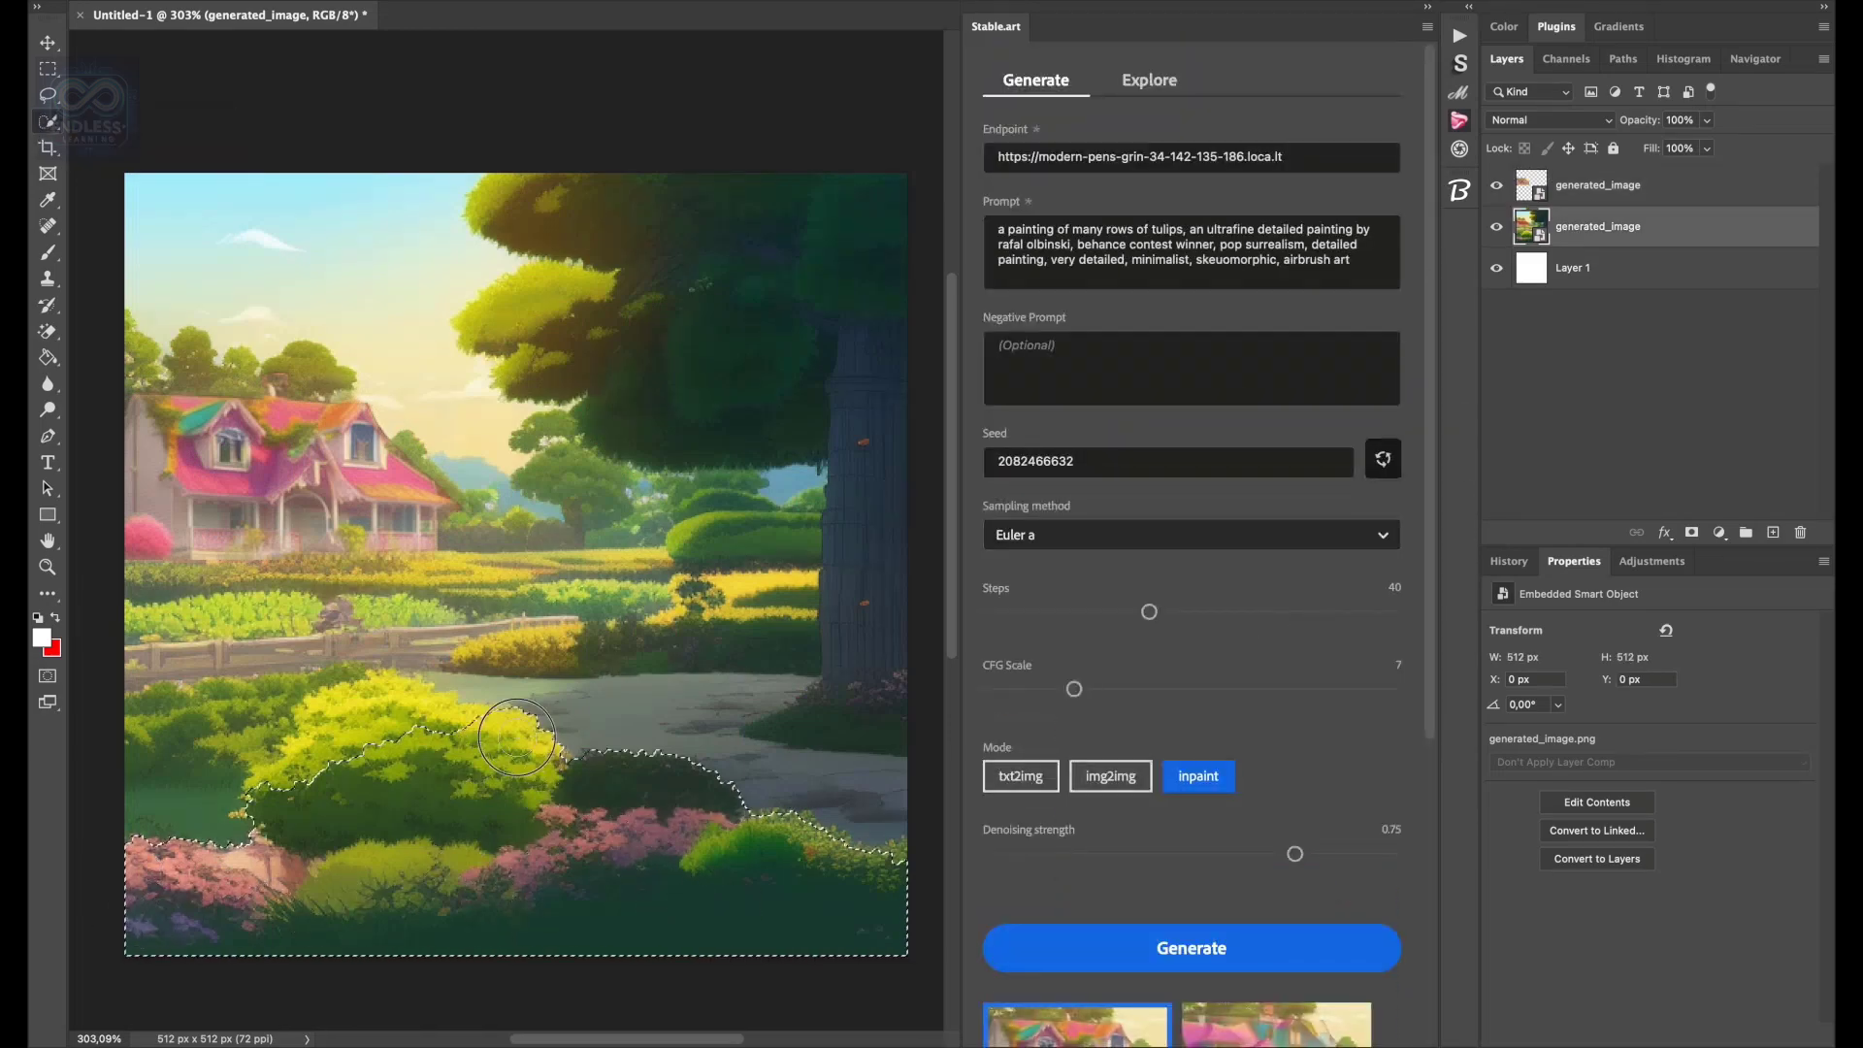
drag(338, 831, 145, 903)
click(1190, 947)
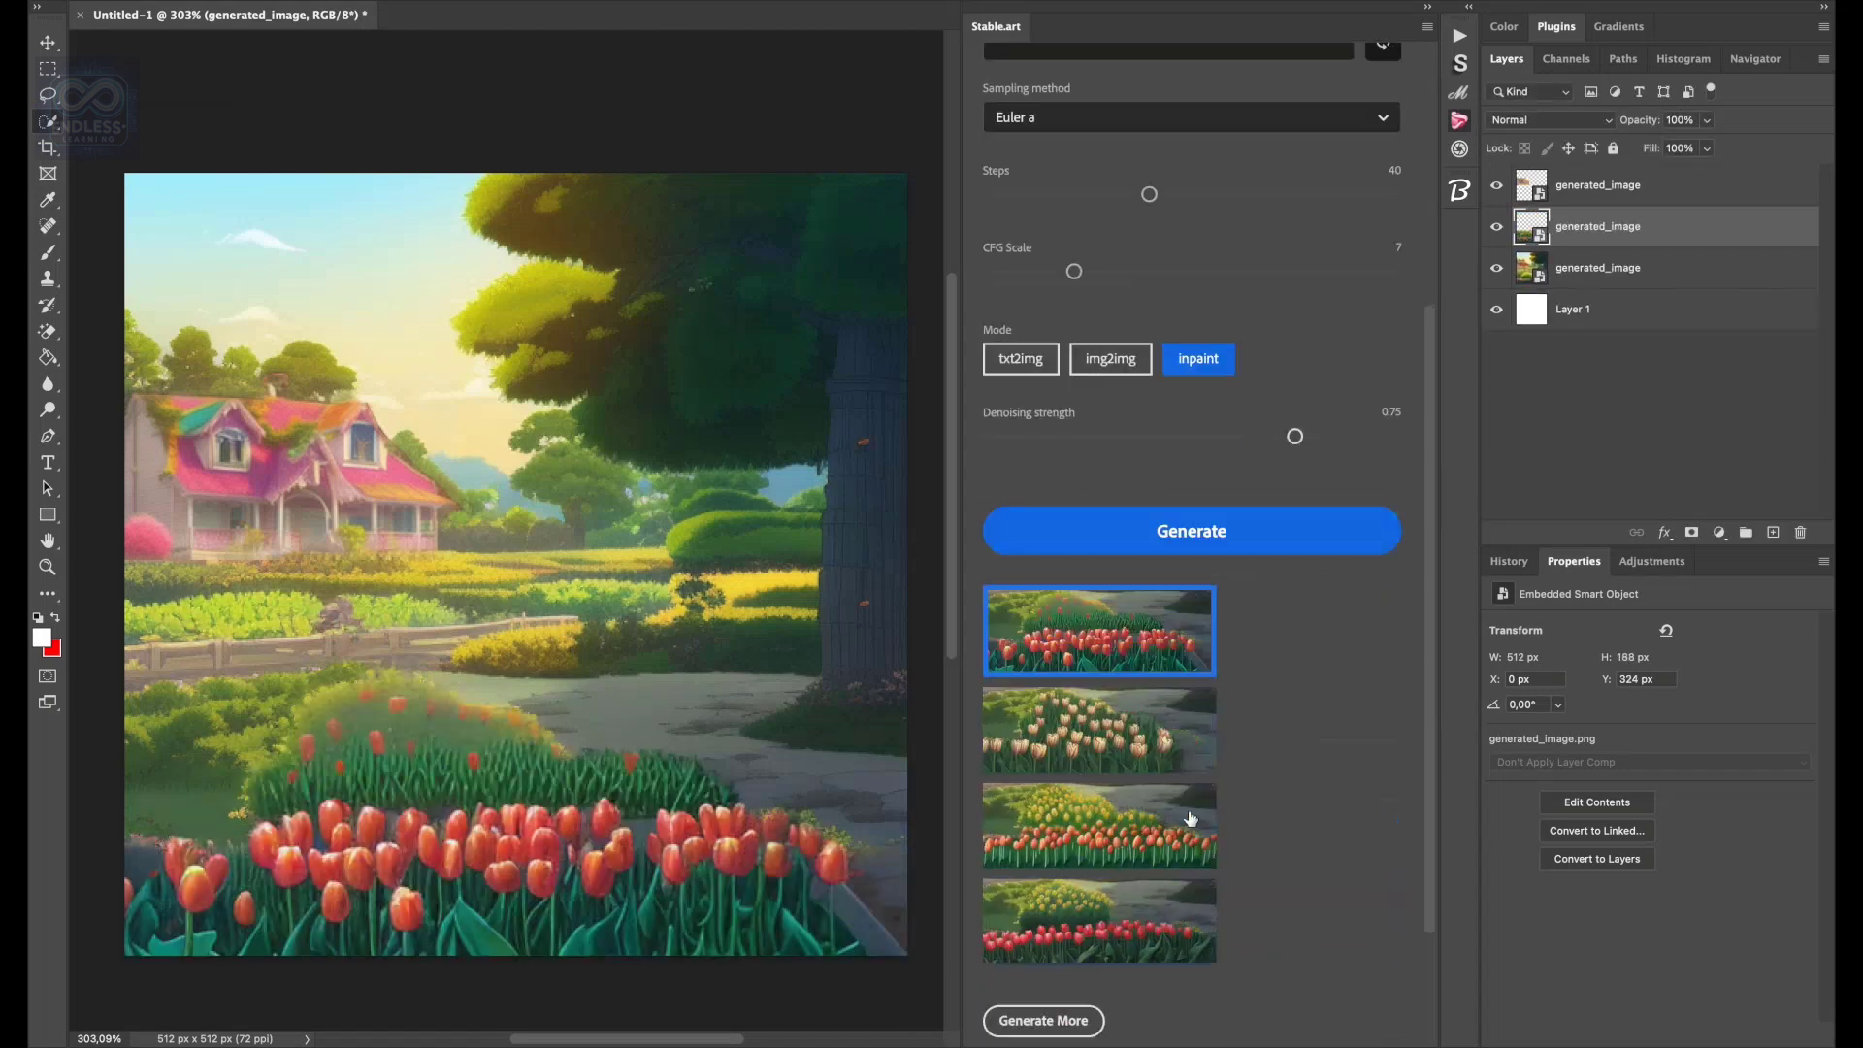
click(1153, 752)
scroll(1324, 834, up, 3)
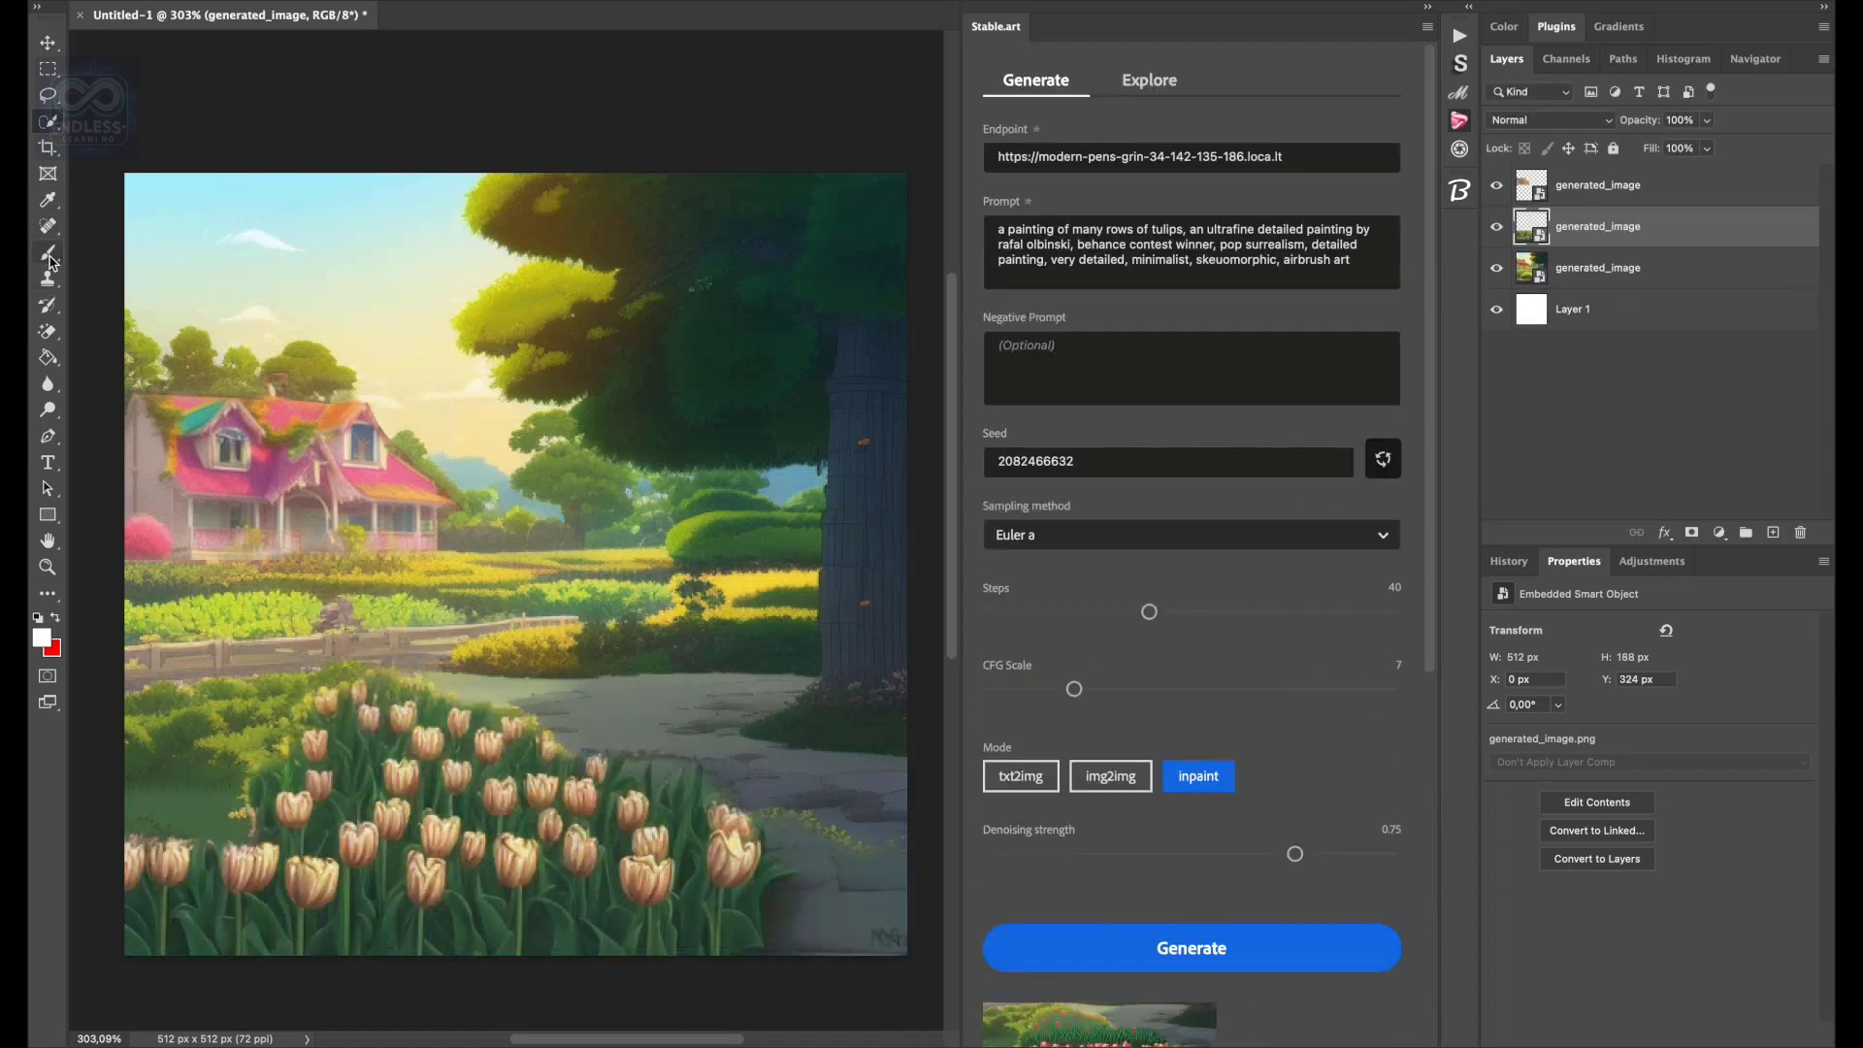